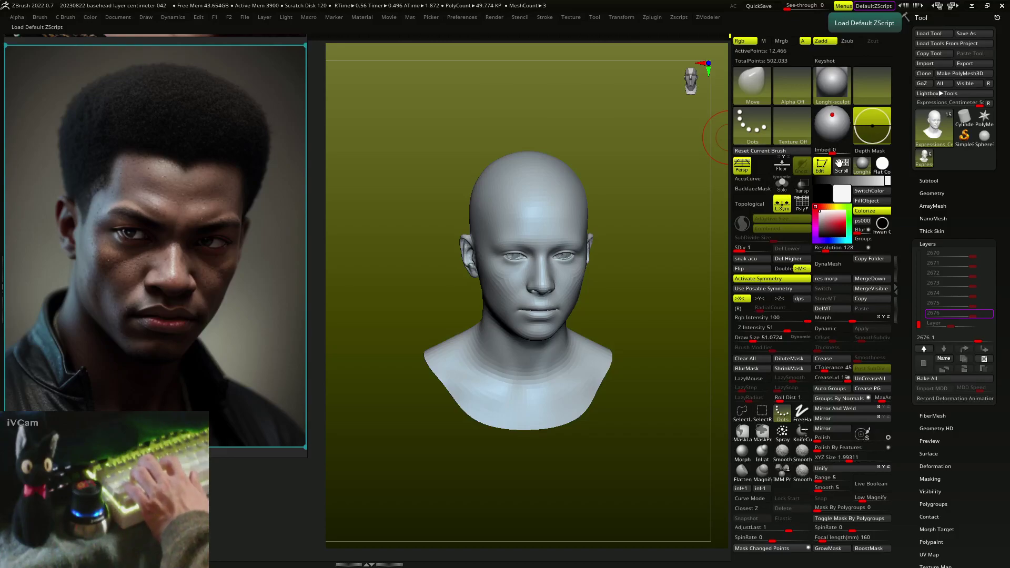
Push the neck and back-of-skull masses into broader shapes with the Move brush at SDiv 1.
mouse_move(657, 244)
mouse_down()
mouse_move(652, 291)
mouse_move(604, 314)
mouse_up()
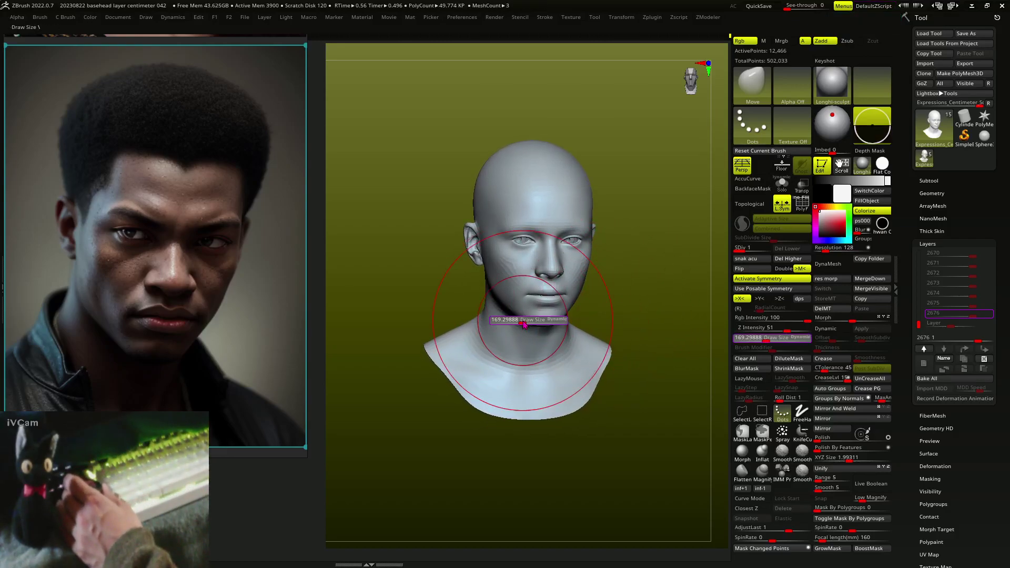
drag(487, 369, 509, 395)
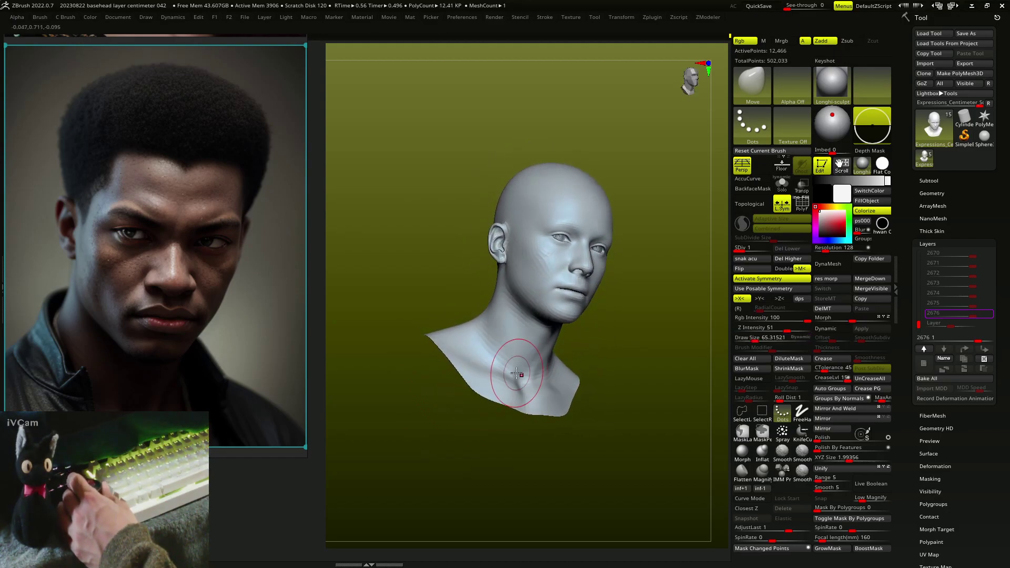
right_drag(518, 374, 515, 399)
key(s)
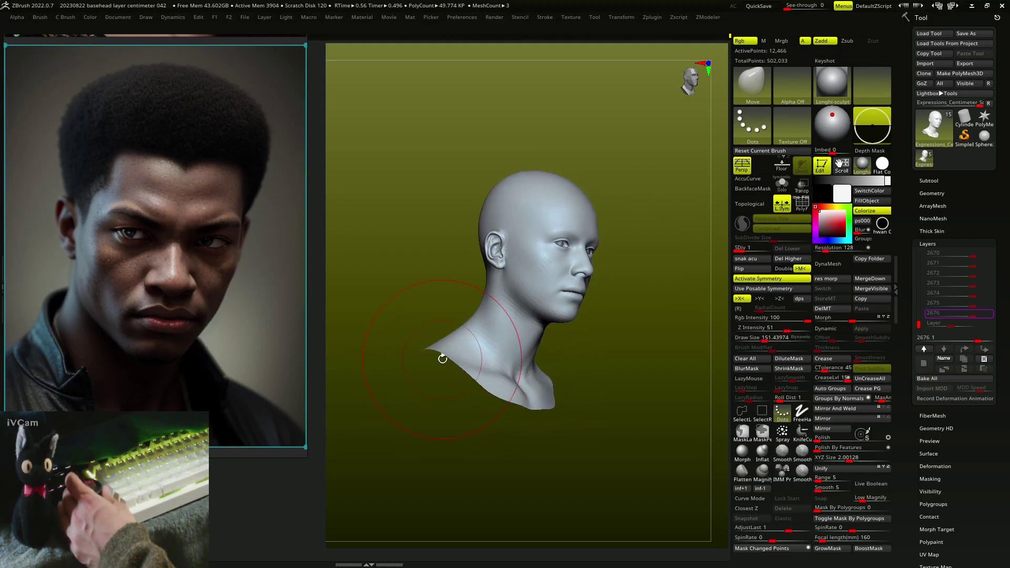
mouse_move(465, 336)
right_down()
mouse_move(484, 340)
mouse_move(531, 294)
mouse_move(503, 293)
mouse_move(490, 311)
mouse_move(499, 289)
mouse_move(479, 257)
right_up()
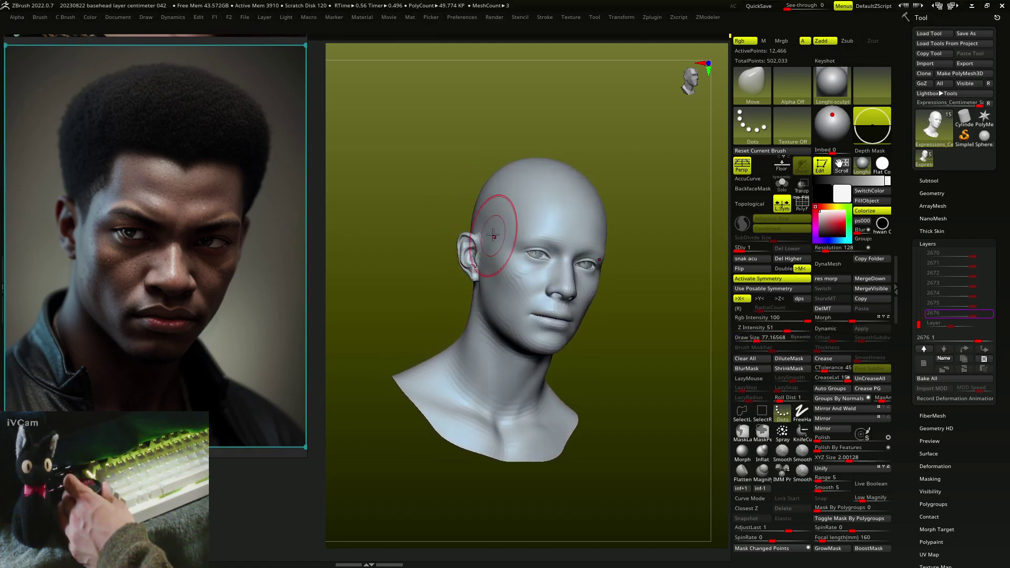
Reshape the cheek, jaw and ear rim and lobe with the resized Move brush.
mouse_move(489, 234)
right_down()
mouse_move(501, 242)
mouse_move(485, 226)
mouse_move(520, 232)
mouse_move(523, 210)
mouse_move(514, 215)
mouse_move(535, 208)
mouse_move(577, 223)
mouse_move(535, 210)
mouse_move(574, 269)
mouse_move(529, 287)
mouse_move(515, 300)
mouse_move(522, 312)
mouse_move(501, 316)
mouse_move(526, 344)
mouse_move(519, 338)
mouse_move(547, 346)
mouse_move(507, 339)
mouse_move(541, 334)
mouse_move(570, 268)
mouse_move(563, 279)
mouse_move(546, 251)
mouse_move(544, 211)
mouse_move(515, 191)
mouse_move(487, 193)
mouse_move(510, 182)
mouse_move(486, 174)
mouse_move(490, 163)
mouse_move(511, 224)
mouse_move(485, 270)
mouse_move(519, 350)
mouse_move(510, 232)
mouse_move(491, 225)
mouse_move(514, 245)
mouse_move(570, 242)
mouse_move(542, 224)
mouse_move(552, 191)
mouse_move(543, 190)
mouse_move(553, 189)
mouse_move(543, 166)
mouse_move(582, 232)
mouse_move(558, 268)
mouse_move(516, 261)
mouse_move(490, 229)
mouse_move(503, 213)
mouse_move(510, 243)
mouse_move(451, 226)
mouse_move(411, 232)
mouse_move(418, 169)
mouse_move(409, 156)
mouse_move(436, 180)
mouse_move(406, 169)
mouse_move(408, 185)
mouse_move(422, 186)
mouse_move(404, 203)
mouse_move(435, 207)
mouse_move(420, 185)
right_up()
key(s)
key(s)
key(s)
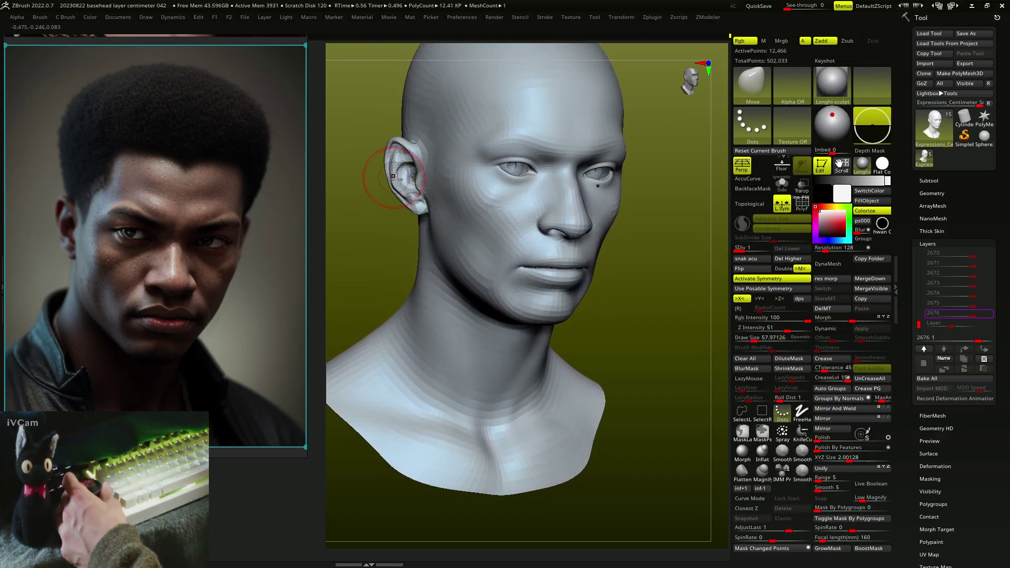
Reshape the jawline, chin, neck and nose tip in profile with the Move brush at about 73.
right_drag(397, 149, 560, 216)
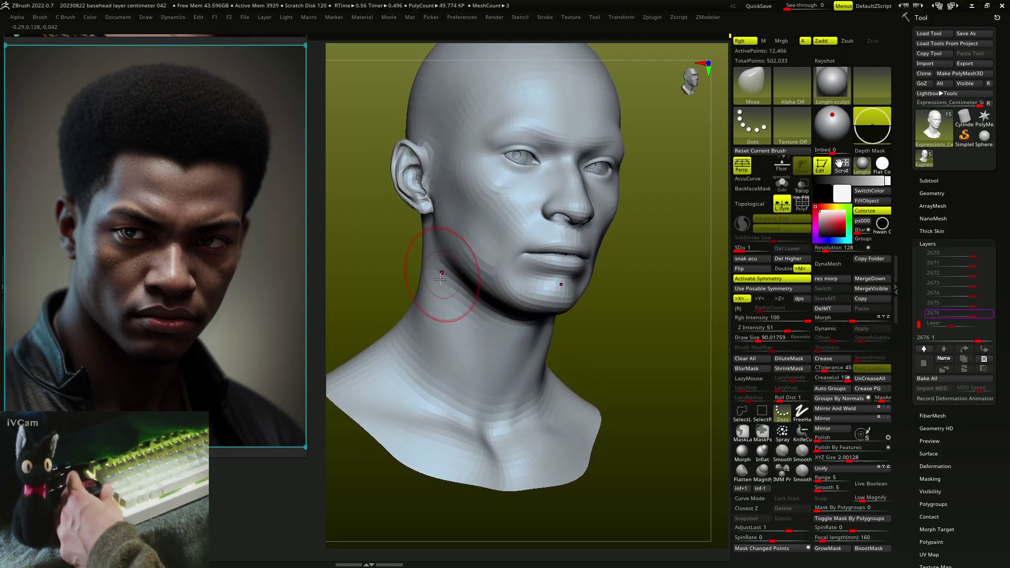
mouse_move(441, 279)
right_down()
mouse_move(451, 244)
mouse_move(474, 282)
mouse_move(474, 247)
mouse_move(485, 241)
mouse_move(479, 258)
mouse_move(496, 252)
mouse_move(474, 226)
mouse_move(476, 241)
mouse_move(510, 254)
mouse_move(513, 282)
mouse_move(489, 287)
right_up()
key(s)
key(s)
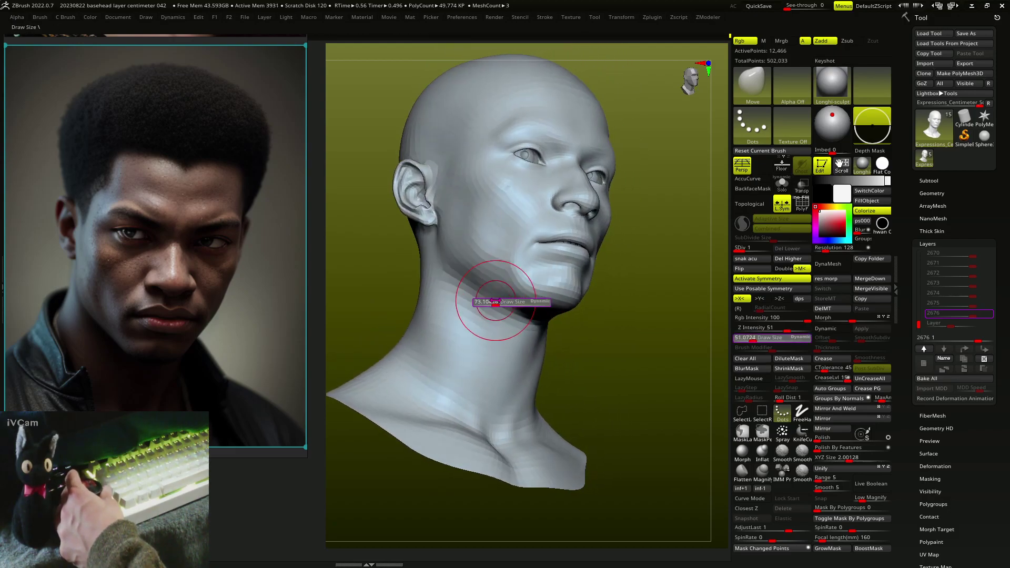
drag(485, 284, 485, 293)
mouse_move(517, 303)
right_down()
mouse_move(510, 295)
mouse_move(539, 304)
mouse_move(502, 326)
mouse_move(600, 266)
right_up()
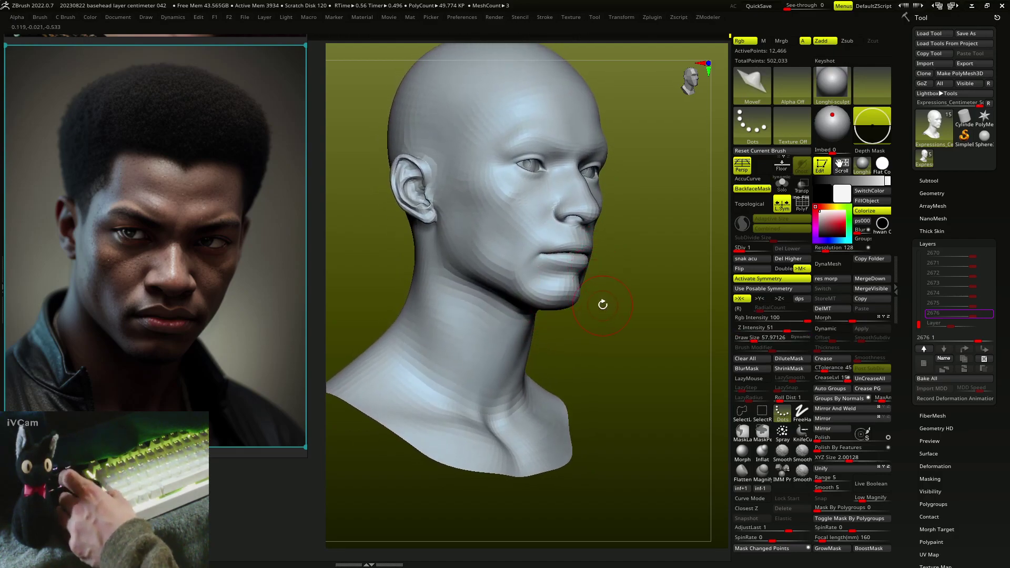
mouse_move(604, 305)
right_down()
mouse_move(611, 275)
mouse_move(596, 332)
mouse_move(615, 263)
right_up()
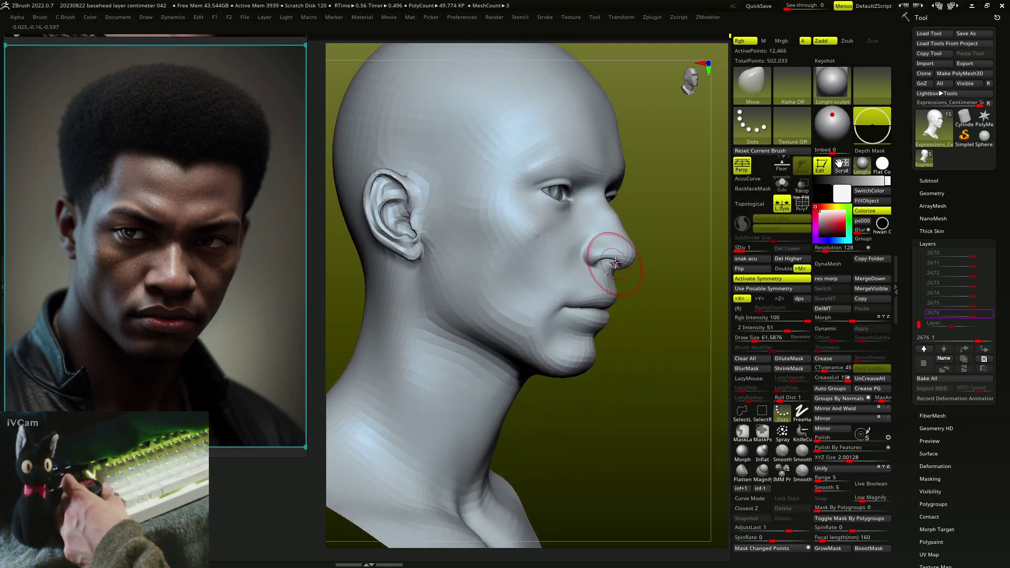
mouse_move(614, 222)
right_down()
mouse_move(623, 258)
mouse_move(611, 179)
mouse_move(592, 243)
right_up()
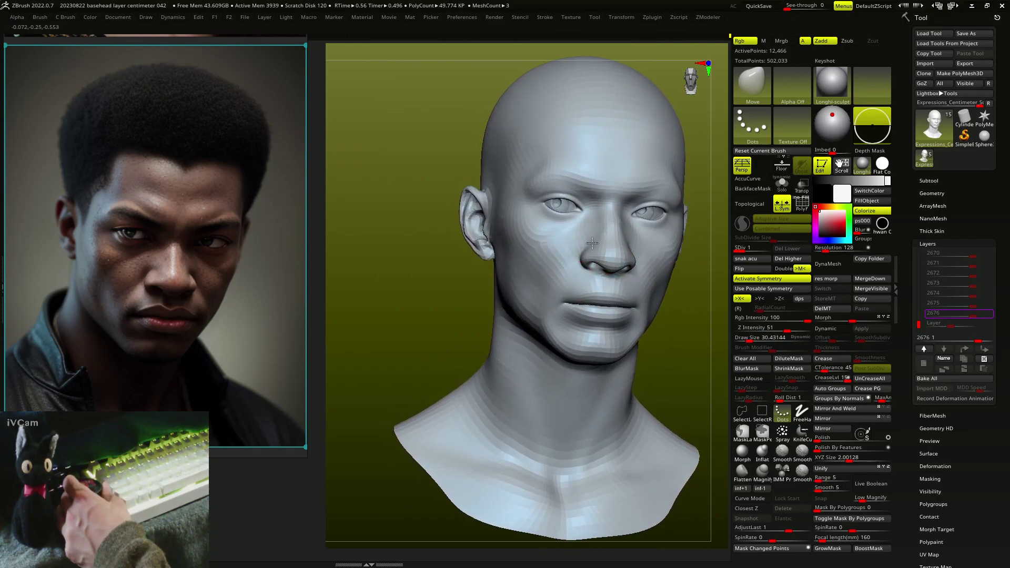
Shape the lips, chin and lower jaw with the MoveF brush shrunk to about 19.
mouse_move(595, 279)
right_down()
mouse_move(609, 333)
mouse_move(564, 304)
mouse_move(615, 312)
mouse_move(591, 296)
mouse_move(573, 308)
mouse_move(595, 304)
mouse_move(577, 307)
mouse_move(575, 294)
mouse_move(614, 294)
mouse_move(591, 300)
mouse_move(608, 303)
mouse_move(636, 287)
mouse_move(615, 274)
mouse_move(609, 293)
mouse_move(609, 259)
mouse_move(592, 259)
mouse_move(604, 233)
mouse_move(623, 260)
mouse_move(617, 216)
mouse_move(594, 226)
mouse_move(613, 224)
mouse_move(569, 185)
mouse_move(552, 209)
mouse_move(528, 188)
mouse_move(593, 199)
mouse_move(614, 284)
mouse_move(570, 300)
mouse_move(615, 288)
mouse_move(573, 313)
mouse_move(605, 306)
mouse_move(605, 294)
mouse_move(591, 334)
mouse_move(596, 323)
mouse_move(595, 335)
mouse_move(616, 338)
mouse_move(553, 331)
mouse_move(579, 333)
right_up()
key(bracketleft)
Pull the neck and under-jaw forms with the Move brush from right-profile views.
right_drag(480, 323, 468, 314)
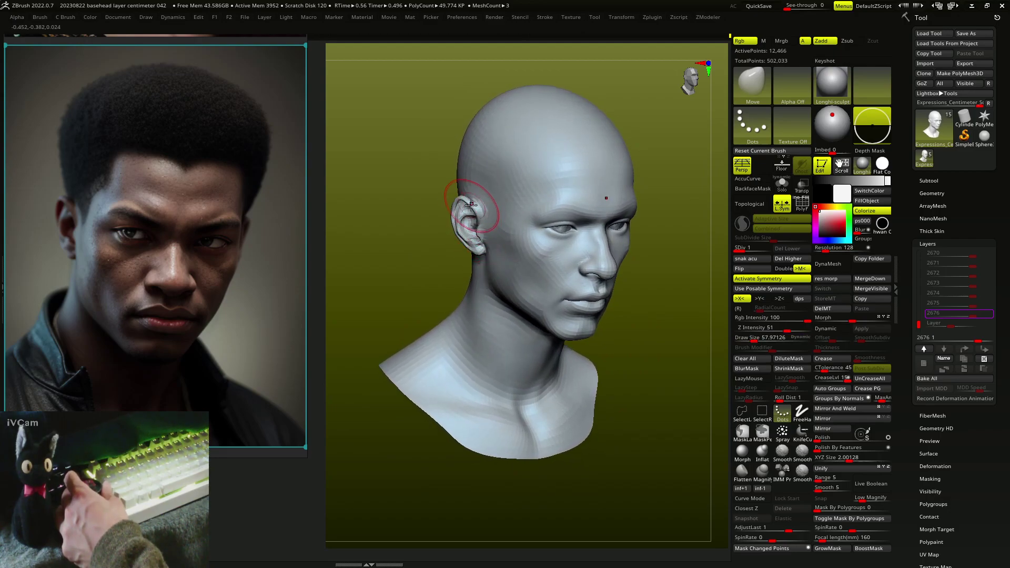
mouse_move(632, 242)
right_down()
mouse_move(484, 175)
mouse_move(447, 140)
mouse_move(446, 156)
right_up()
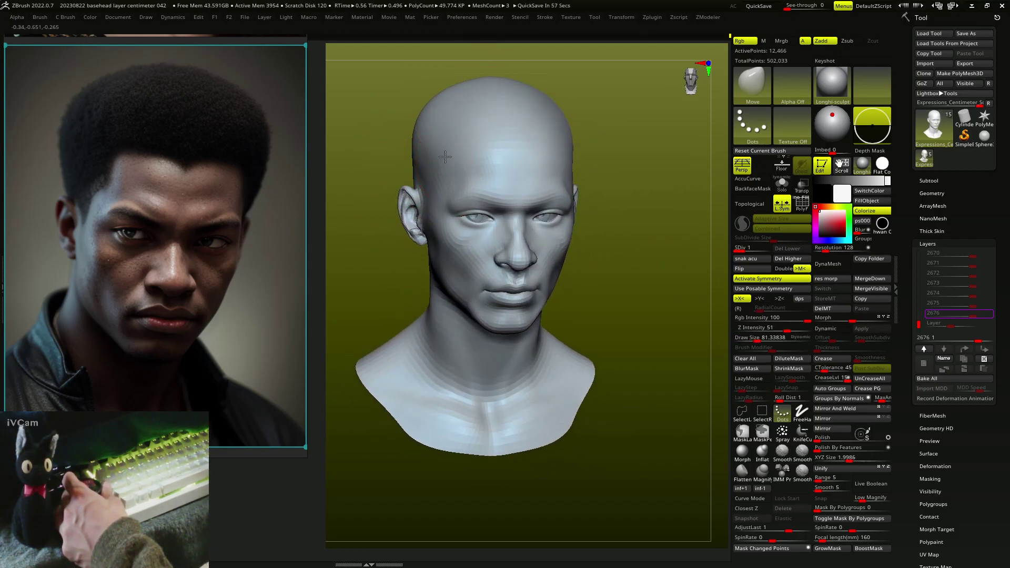
mouse_move(472, 96)
right_down()
mouse_move(501, 135)
mouse_move(474, 128)
mouse_move(482, 120)
mouse_move(531, 139)
mouse_move(655, 202)
right_up()
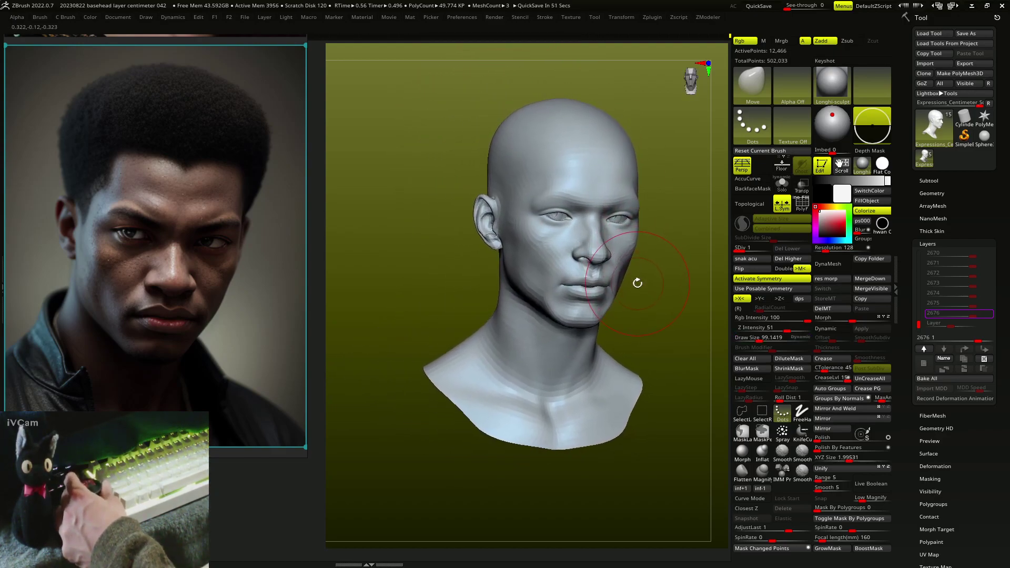
right_drag(522, 257, 425, 298)
key(s)
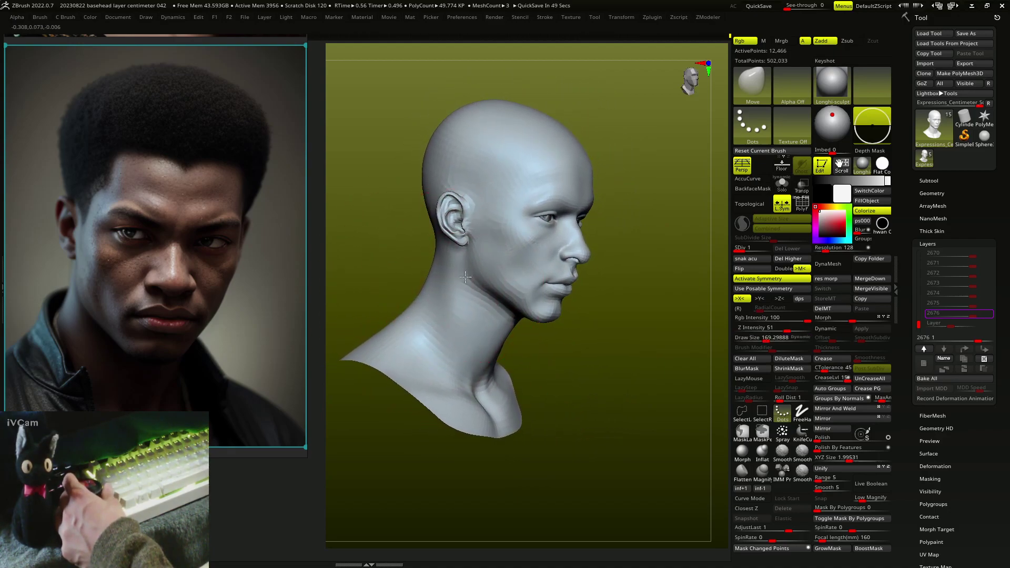
right_drag(466, 277, 495, 284)
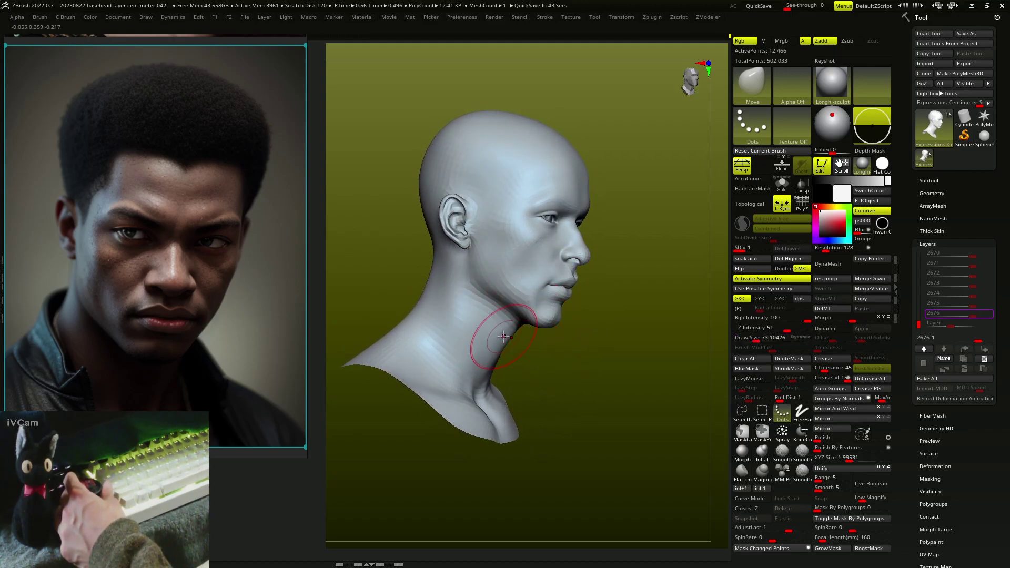
Refine the jaw and chin with the MoveB brush and the standard Move brush.
key(b)
key(m)
key(b)
right_drag(500, 320, 535, 350)
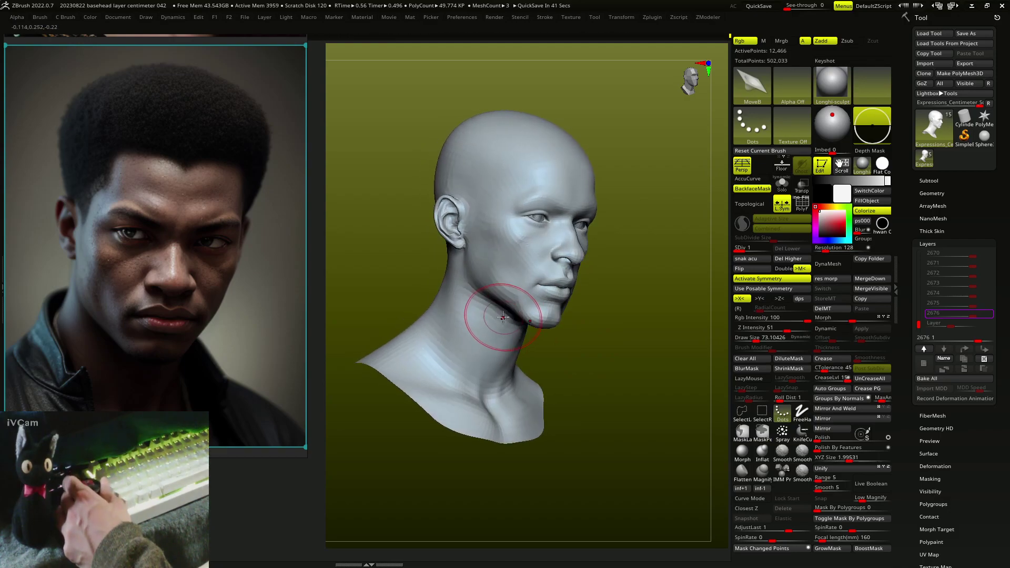
key(b)
key(m)
key(v)
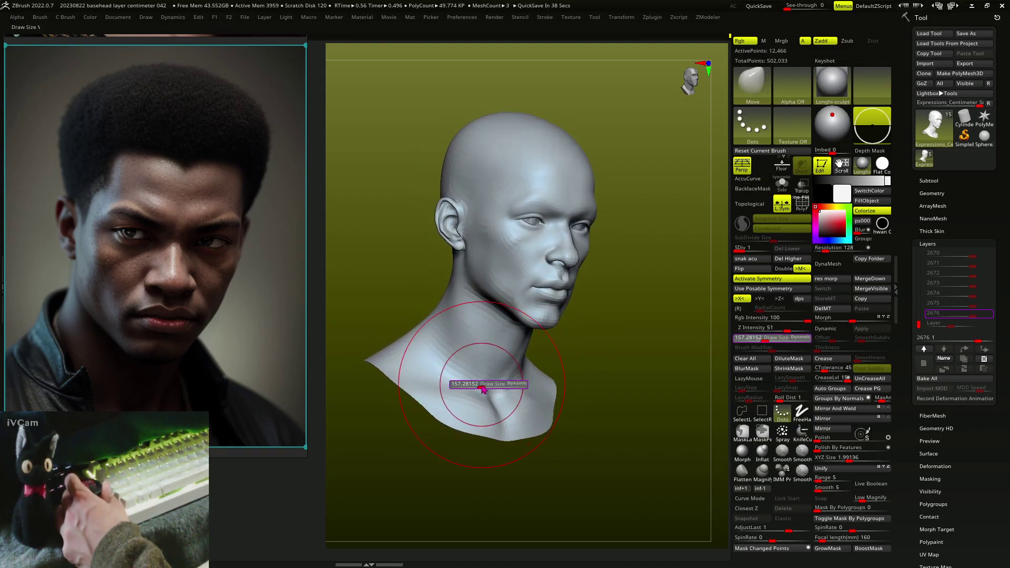
mouse_move(468, 383)
right_down()
mouse_move(520, 320)
mouse_move(530, 332)
mouse_move(577, 256)
mouse_move(504, 263)
mouse_move(511, 236)
mouse_move(499, 217)
mouse_move(481, 226)
mouse_move(470, 298)
mouse_move(481, 295)
mouse_move(492, 326)
mouse_move(530, 293)
mouse_move(559, 336)
mouse_move(526, 327)
right_up()
Refine the brow and eye area at brush sizes about 58 and 42, then load ClayBuildup.
key(s)
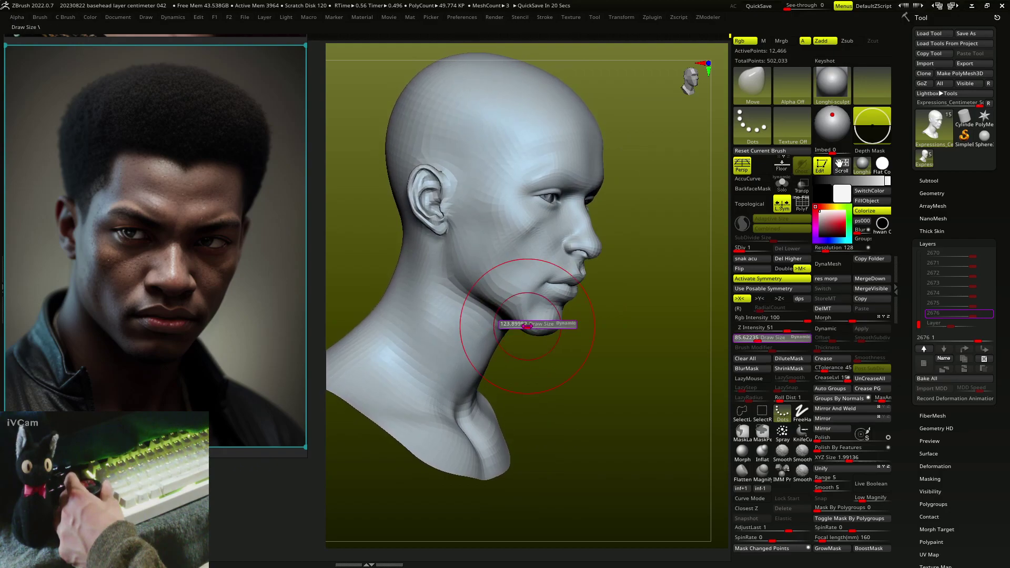
drag(526, 326, 506, 326)
mouse_move(489, 271)
right_down()
mouse_move(587, 339)
mouse_move(597, 287)
mouse_move(574, 226)
mouse_move(558, 237)
mouse_move(539, 230)
right_up()
key(s)
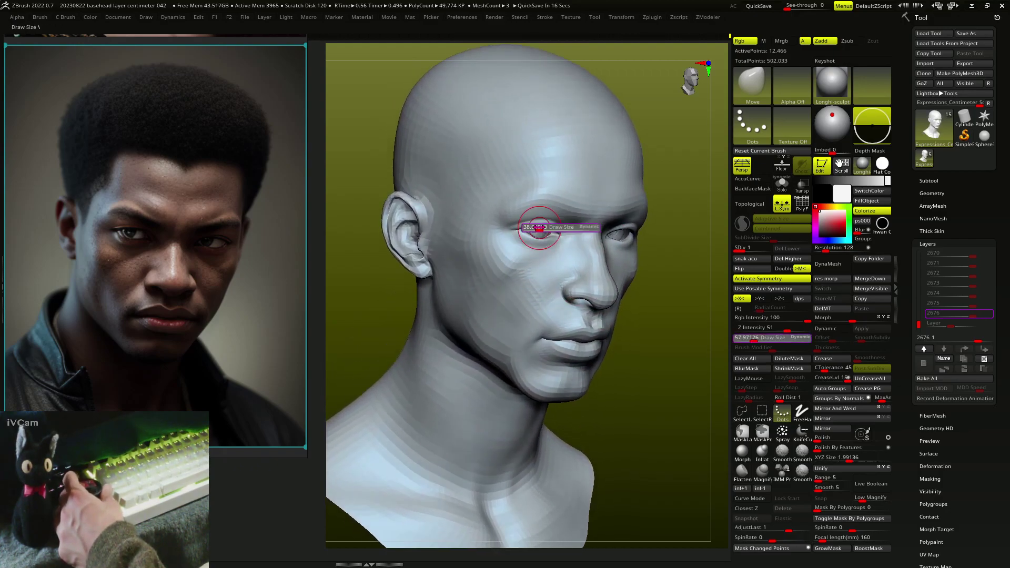
drag(539, 230, 543, 230)
mouse_move(543, 230)
right_down()
mouse_move(549, 219)
mouse_move(534, 200)
mouse_move(508, 213)
right_up()
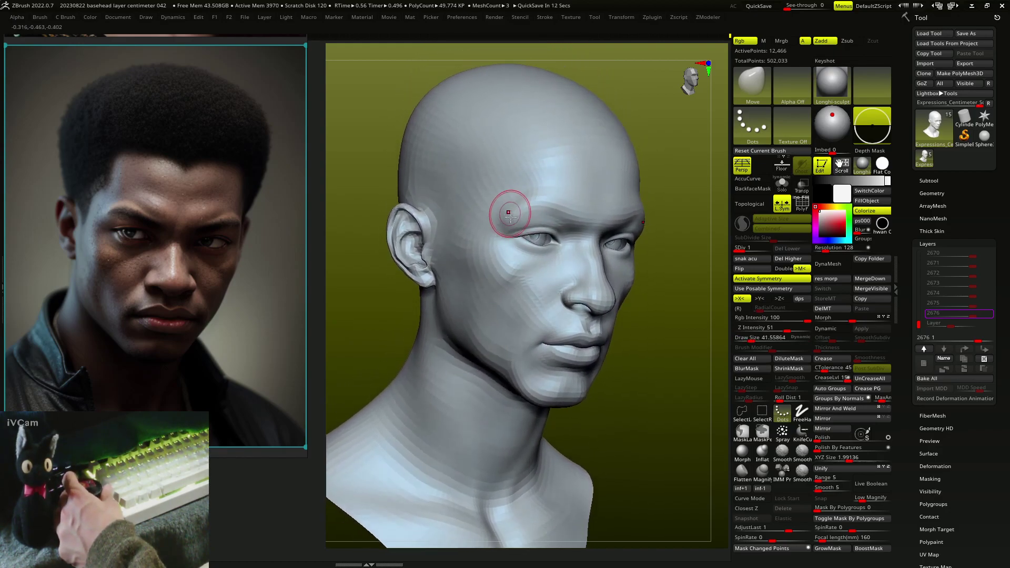
key(b)
key(c)
key(b)
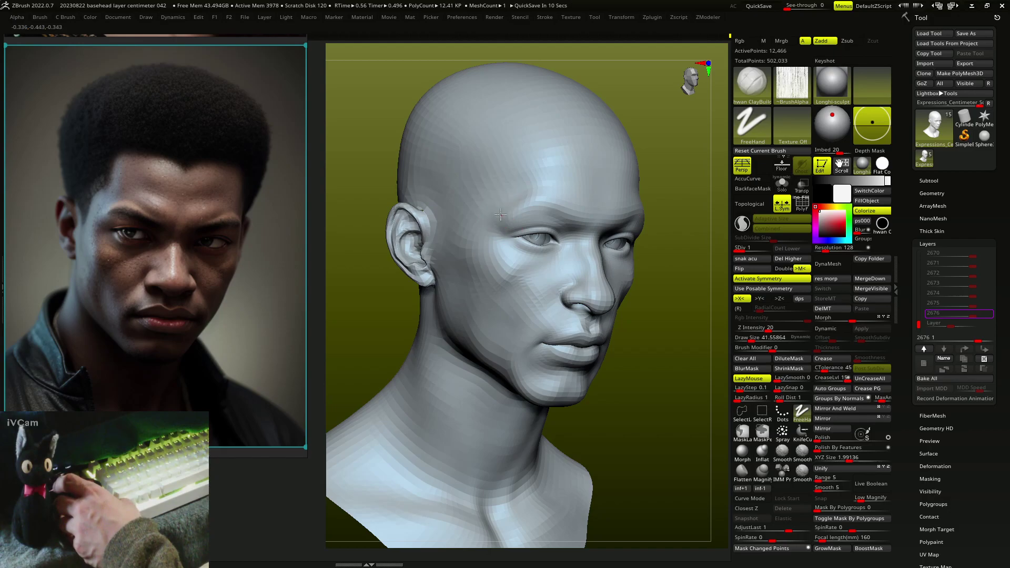
Build up the brow ridge, eye sockets and under-eye bags with ClayBuildup around size 48.
right_drag(523, 214, 543, 236)
key(bracketleft)
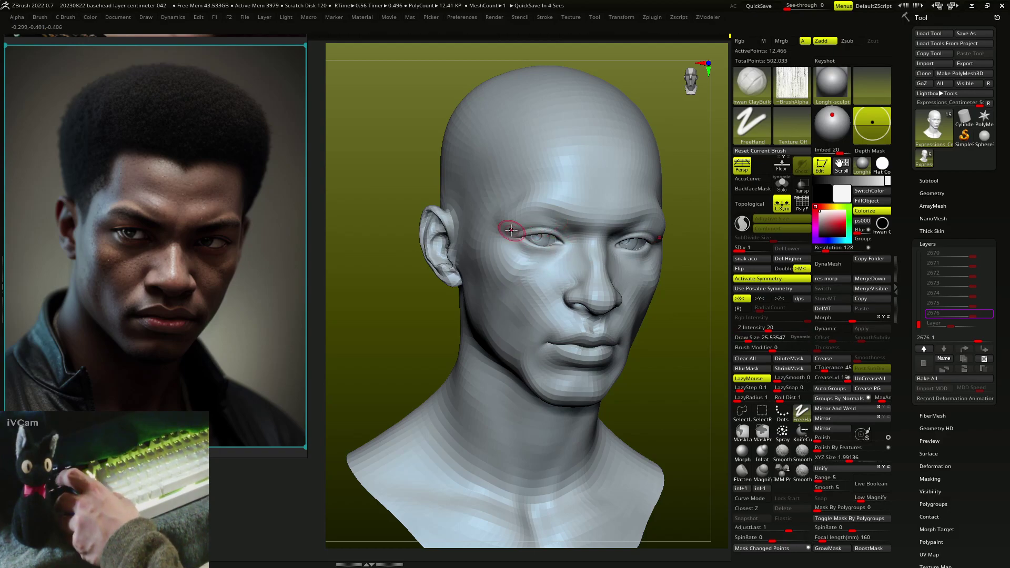
right_drag(541, 225, 544, 224)
key(bracketright)
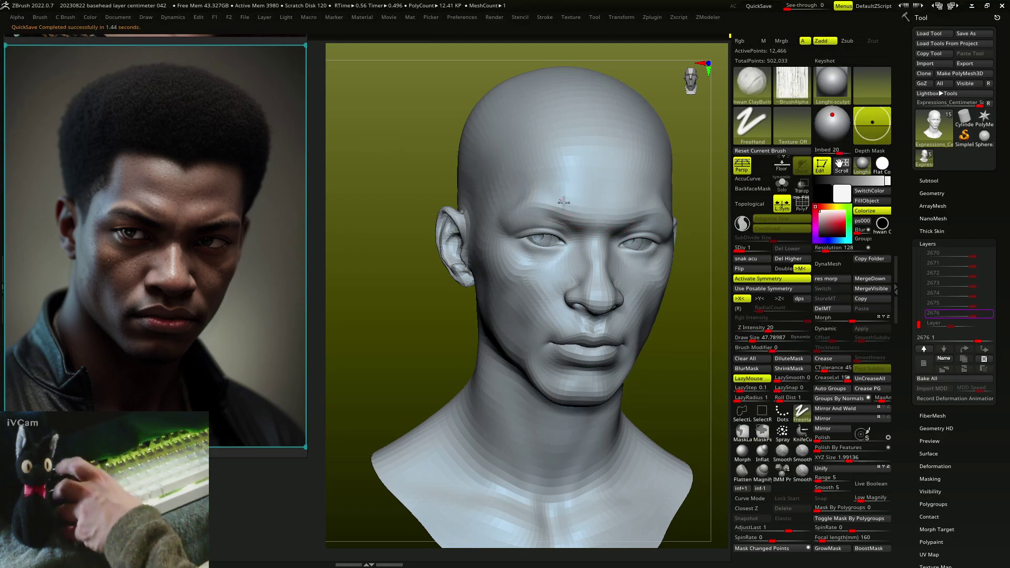
key(bracketleft)
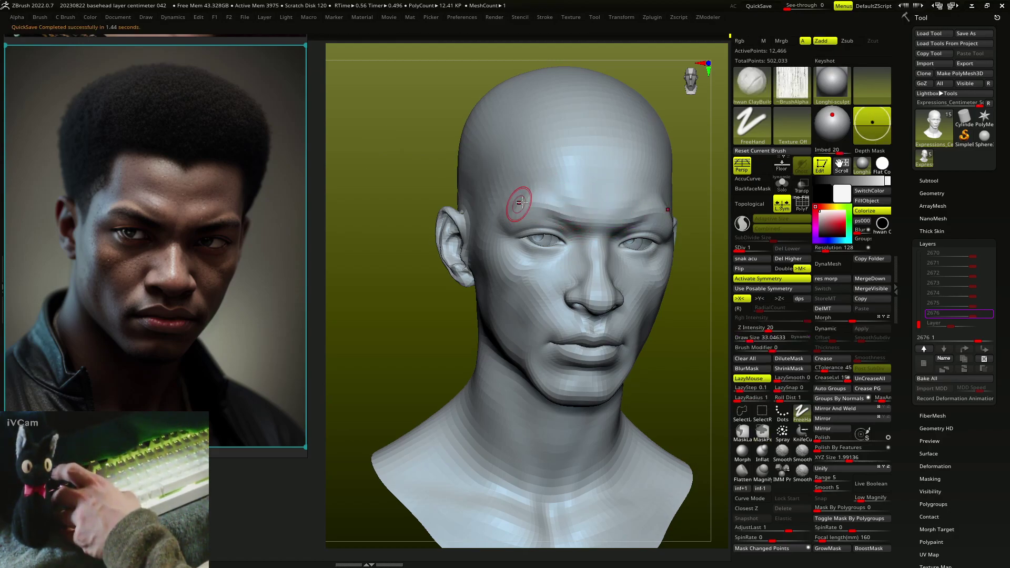
key(bracketright)
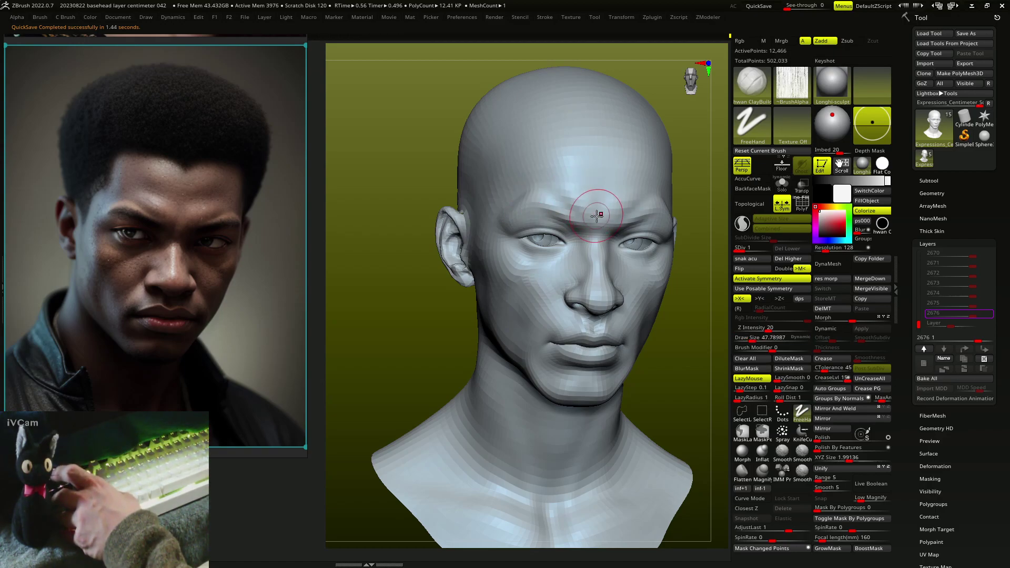
mouse_move(578, 235)
right_down()
mouse_move(541, 263)
mouse_move(511, 242)
right_up()
key(bracketright)
key(bracketright)
key(bracketright)
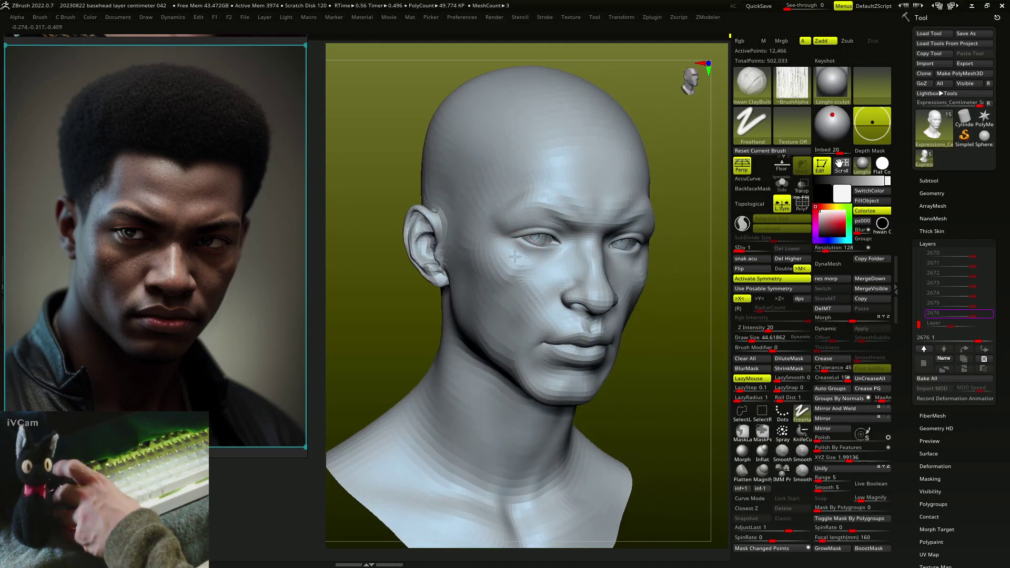
key(bracketleft)
key(bracketleft)
key(bracketleft)
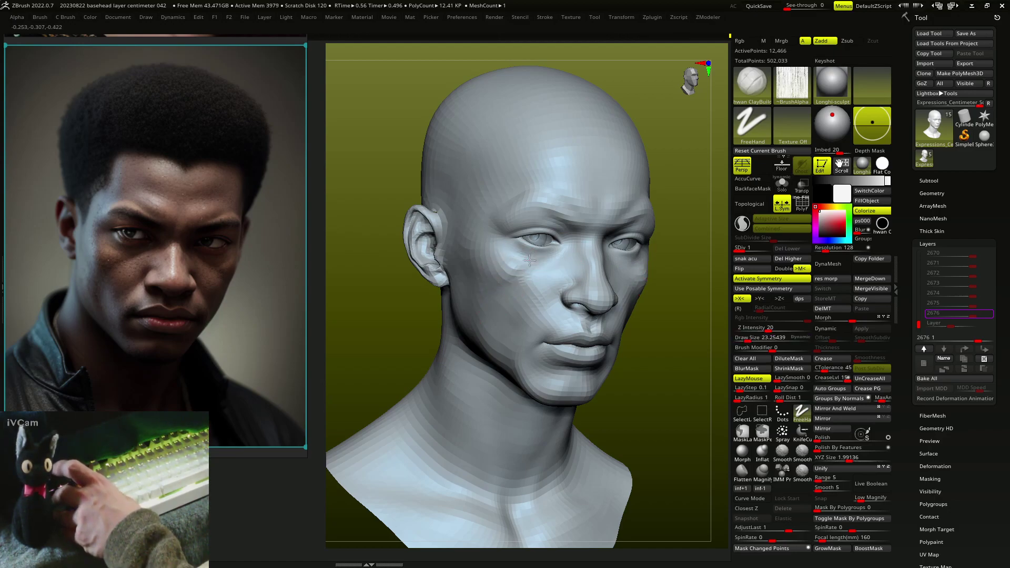
drag(555, 251, 539, 257)
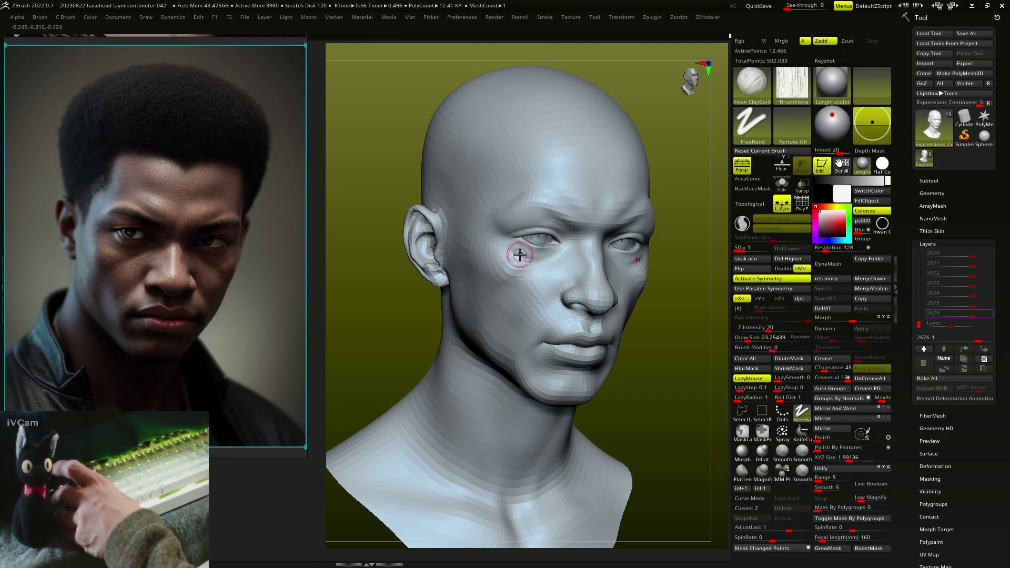
key(bracketright)
key(bracketright)
key(bracketright)
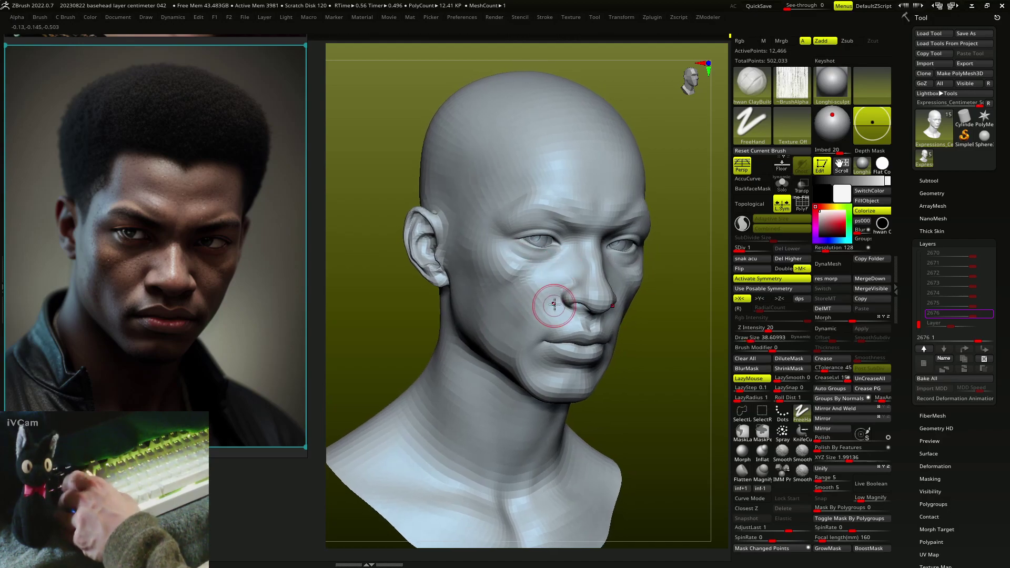
Shape the cheekbone planes, alternating the Move Dots and ClayBuildup brushes.
mouse_move(541, 326)
right_down()
mouse_move(586, 286)
mouse_move(577, 293)
mouse_move(587, 306)
right_up()
key(b)
key(m)
key(v)
key(b)
key(c)
key(b)
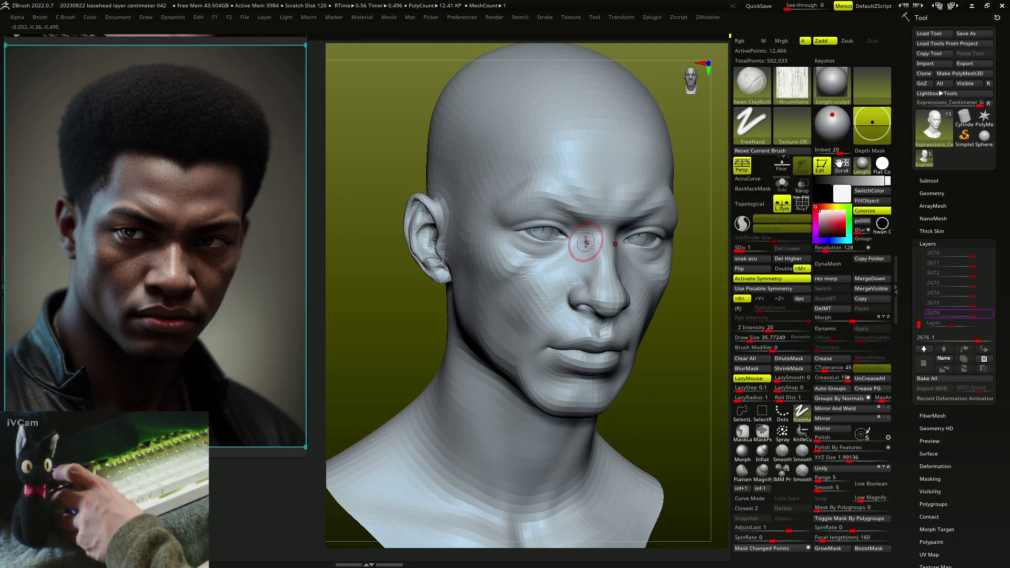
right_drag(590, 251, 601, 239)
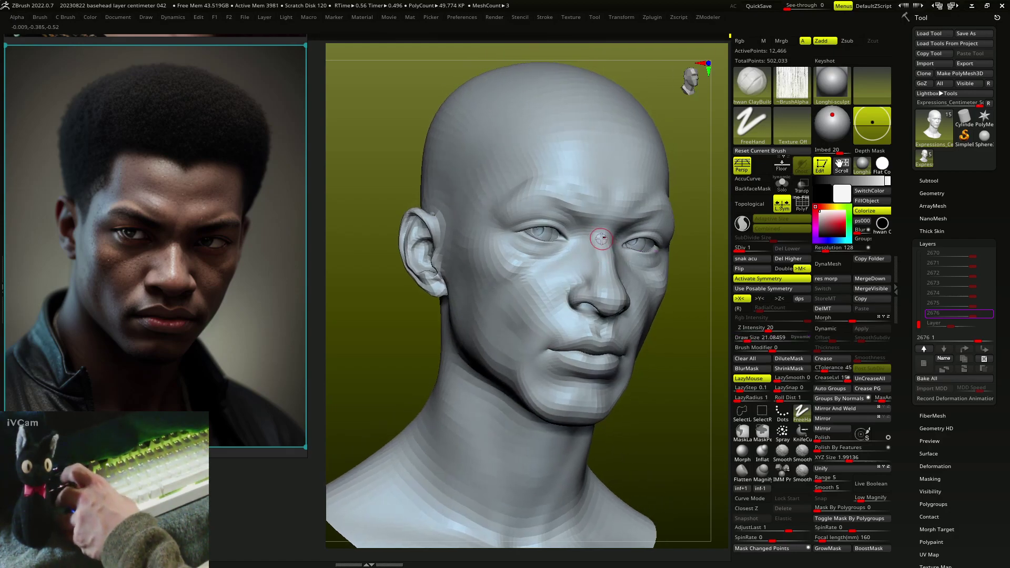
key(bracketright)
key(bracketright)
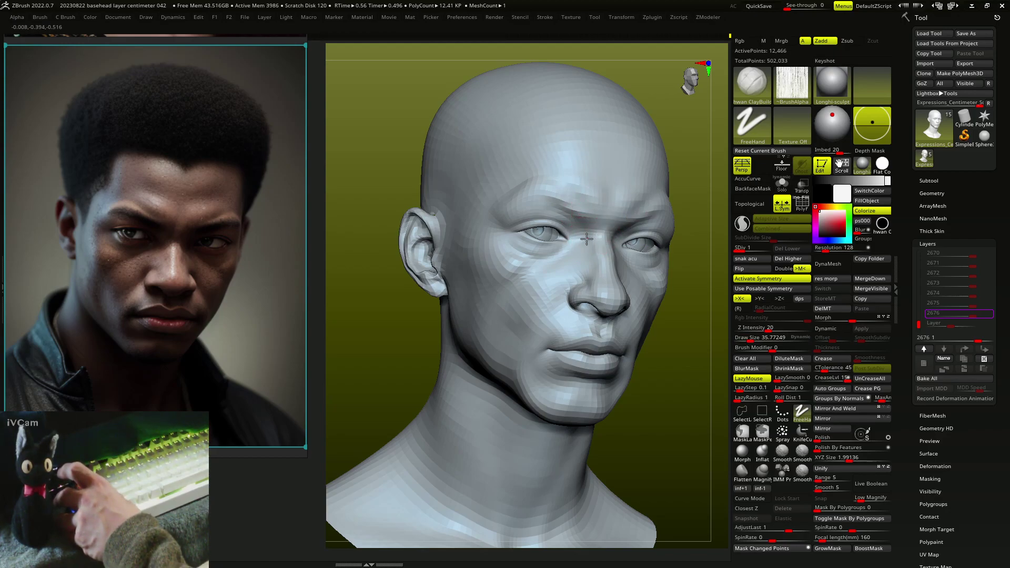
Build the nasolabial fold and jawline with Move and ClayBuildup strokes from frontal views.
mouse_move(602, 262)
right_down()
mouse_move(566, 329)
mouse_move(563, 321)
right_up()
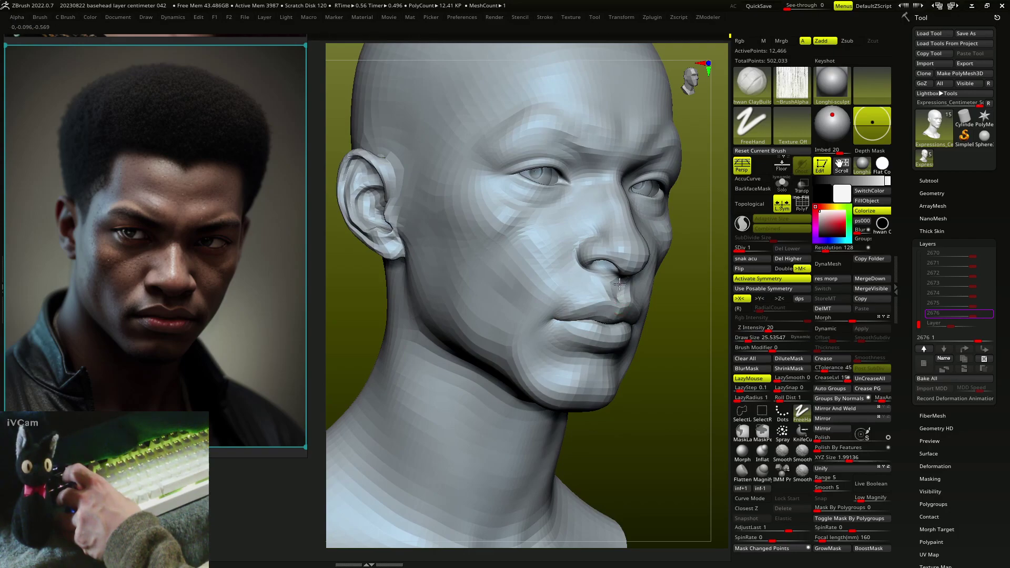
mouse_move(617, 291)
right_down()
mouse_move(540, 321)
mouse_move(548, 343)
mouse_move(562, 336)
mouse_move(556, 319)
right_up()
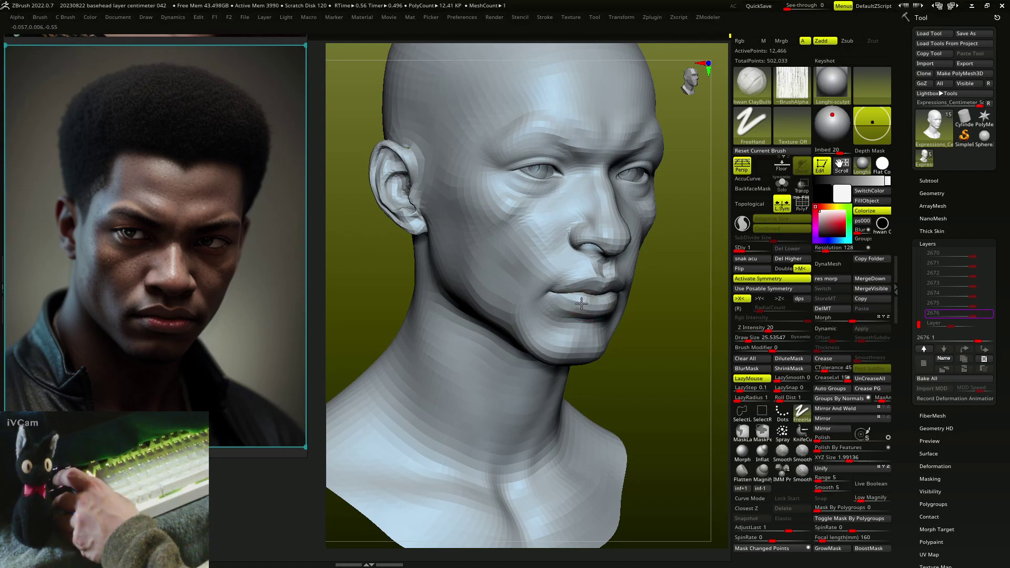
mouse_move(581, 304)
right_down()
mouse_move(569, 336)
mouse_move(561, 326)
mouse_move(547, 337)
mouse_move(564, 339)
mouse_move(591, 265)
mouse_move(586, 218)
mouse_move(591, 291)
mouse_move(572, 289)
mouse_move(614, 284)
mouse_move(624, 295)
mouse_move(535, 292)
right_up()
key(b)
key(m)
key(v)
key(s)
key(1)
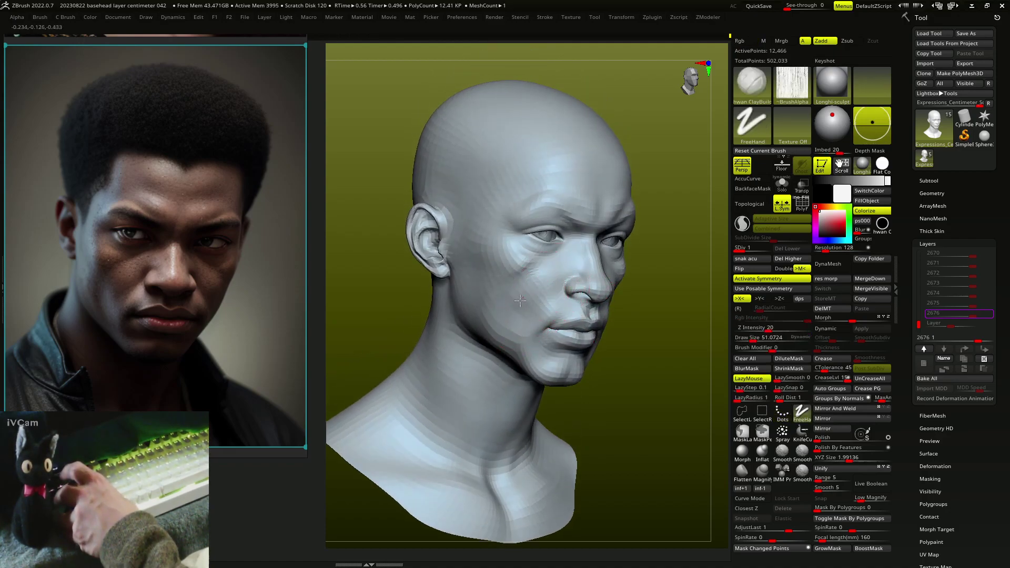
right_drag(558, 307, 543, 316)
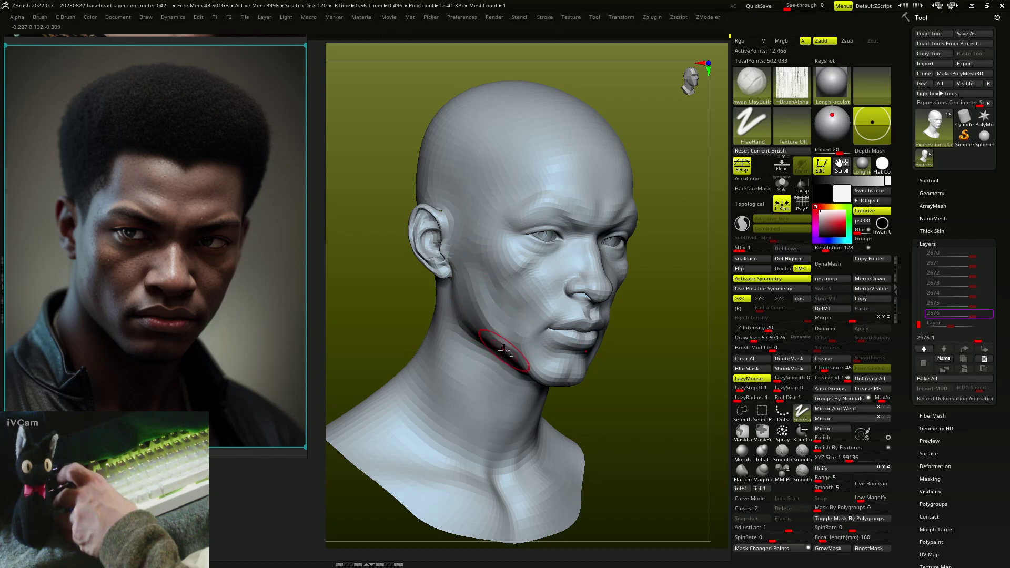
mouse_move(504, 350)
right_down()
mouse_move(484, 282)
mouse_move(526, 248)
right_up()
Reposition and refine the ear with the Move brush at varying sizes.
key(b)
key(m)
key(v)
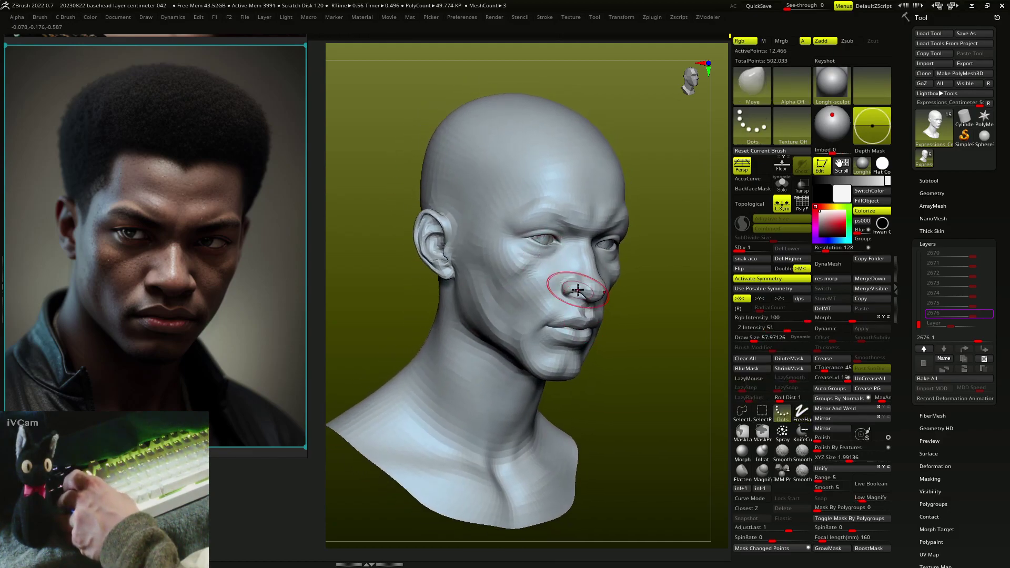
mouse_move(578, 290)
right_down()
mouse_move(480, 305)
mouse_move(476, 316)
mouse_move(507, 338)
mouse_move(515, 400)
mouse_move(545, 366)
mouse_move(523, 274)
mouse_move(535, 248)
mouse_move(523, 260)
right_up()
key(bracketright)
key(bracketright)
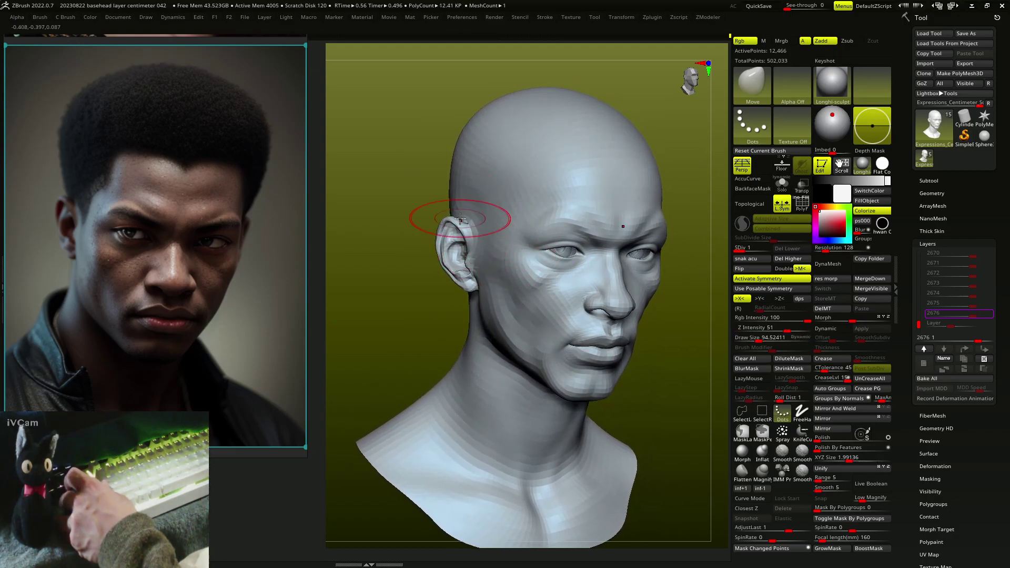
key(bracketleft)
key(bracketleft)
mouse_move(460, 219)
right_down()
mouse_move(470, 237)
mouse_move(462, 271)
mouse_move(444, 275)
mouse_move(536, 232)
mouse_move(647, 288)
right_up()
key(bracketleft)
key(bracketleft)
key(s)
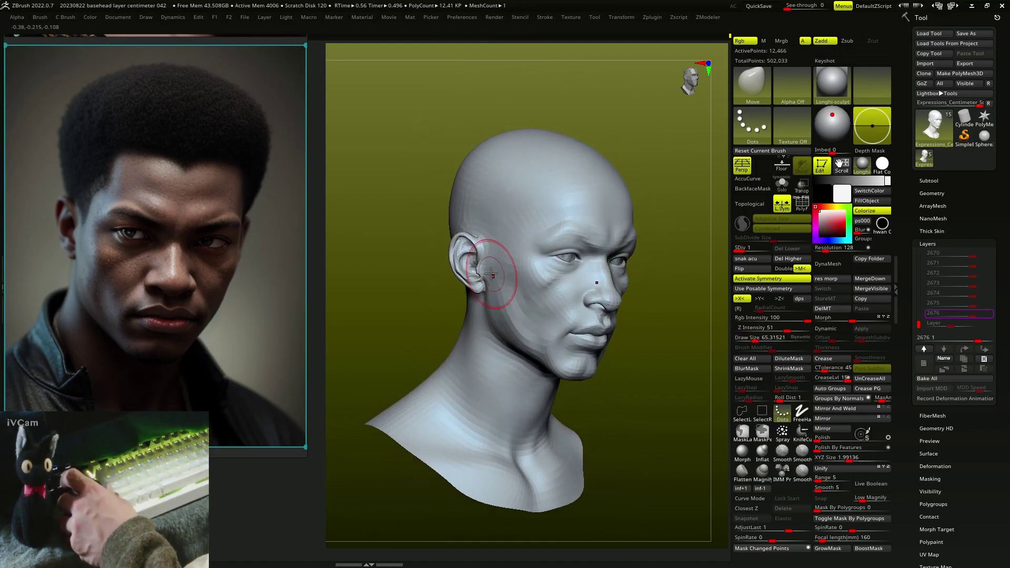
mouse_move(491, 274)
right_down()
mouse_move(547, 255)
mouse_move(531, 241)
mouse_move(523, 288)
mouse_move(523, 274)
right_up()
Build up the cheeks with ClayBuildup and adjust them with the Move brush.
key(b)
key(c)
key(b)
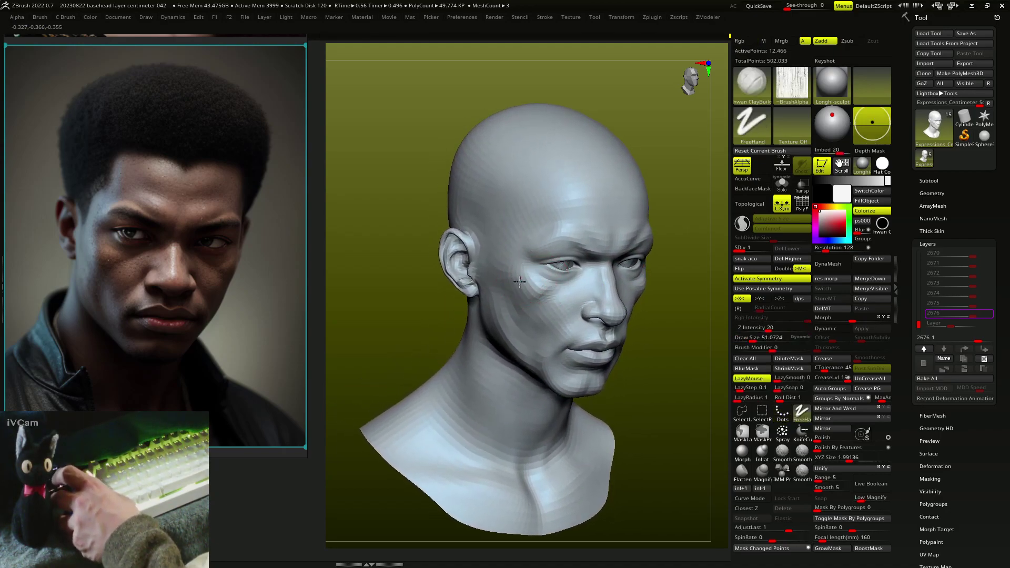
right_drag(541, 310, 526, 305)
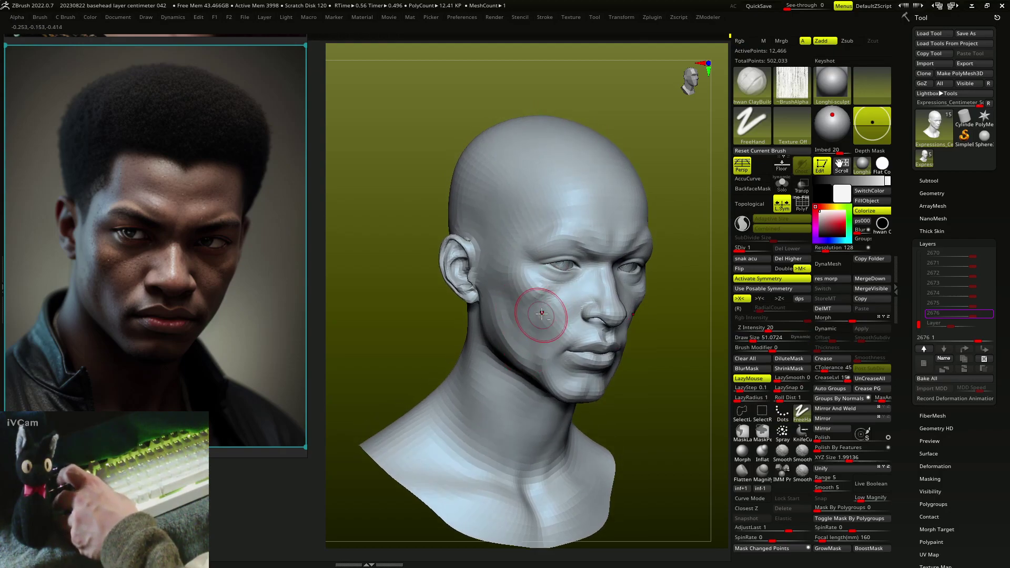
right_drag(525, 345, 502, 318)
key(b)
key(m)
key(v)
mouse_move(500, 260)
right_down()
mouse_move(707, 341)
mouse_move(694, 334)
right_up()
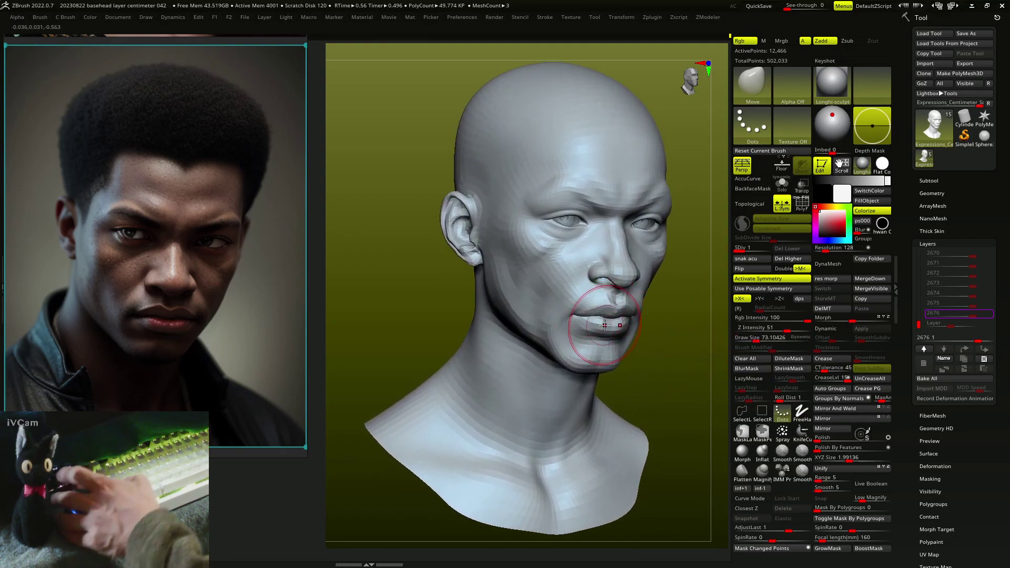
Reshape the lips and chin with smaller Slide and Move brushes.
key(b)
key(s)
key(l)
mouse_move(581, 312)
right_down()
mouse_move(574, 317)
mouse_move(613, 287)
mouse_move(600, 332)
right_up()
key(bracketleft)
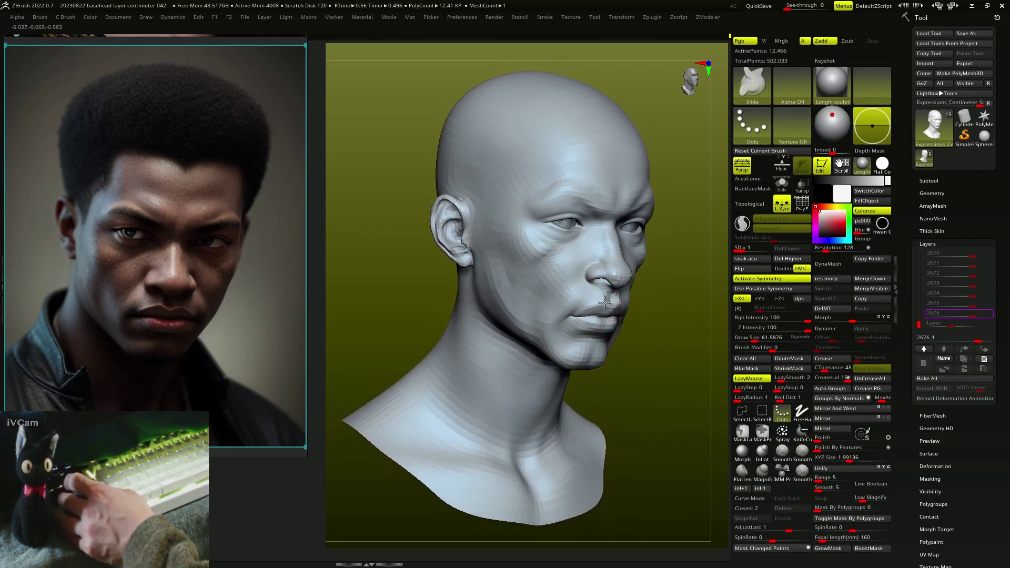
key(bracketleft)
key(b)
key(m)
key(v)
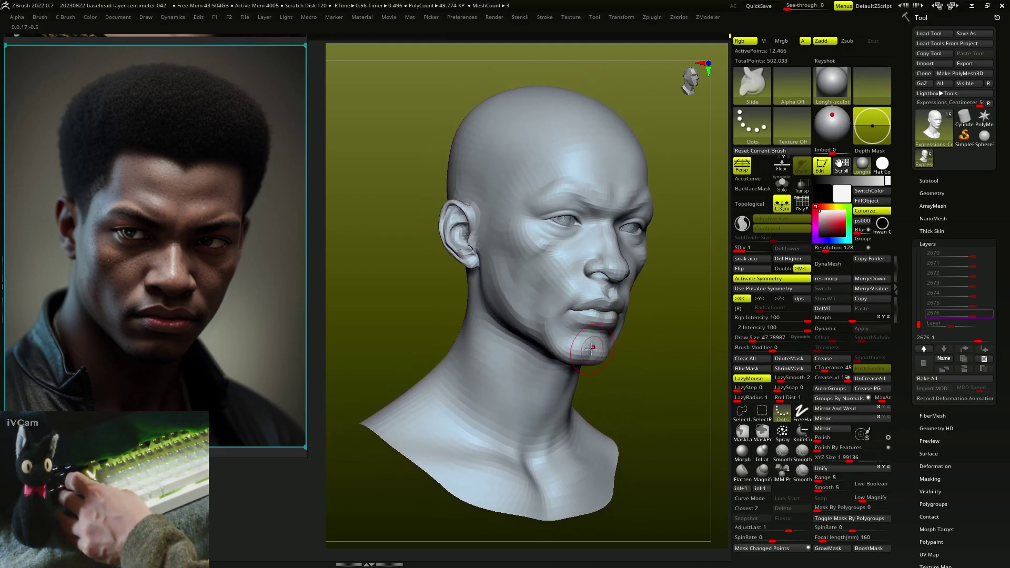
mouse_move(599, 338)
right_down()
mouse_move(571, 368)
mouse_move(598, 368)
mouse_move(582, 401)
right_up()
key(b)
key(h)
key(c)
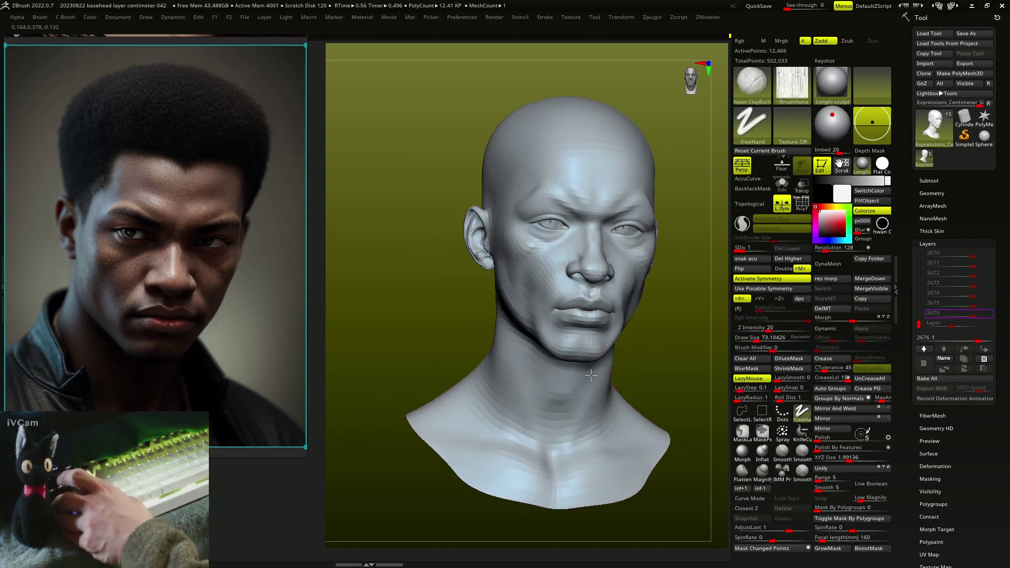
Sculpt broad clay strokes over the forehead and cranium with the brush at about 73.
right_drag(548, 448, 573, 436)
key(bracketleft)
key(bracketleft)
key(bracketleft)
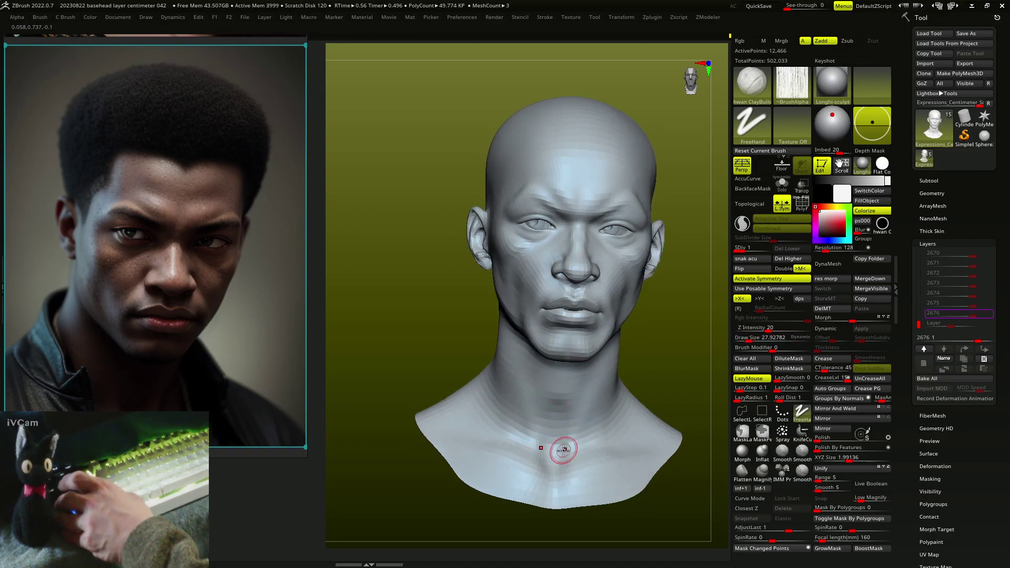
key(bracketright)
key(bracketright)
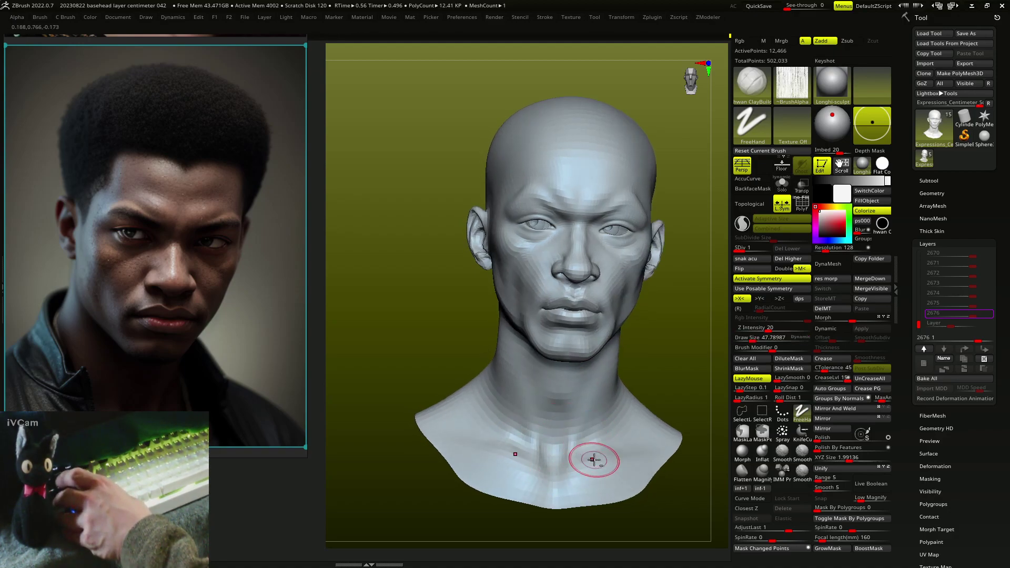
right_drag(570, 491, 508, 429)
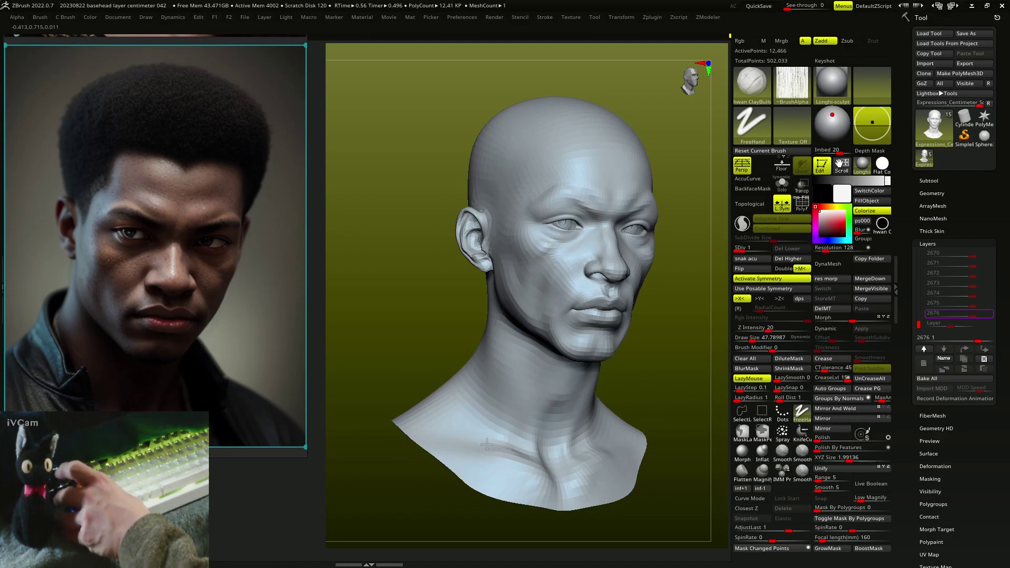
key(bracketright)
key(bracketright)
key(bracketright)
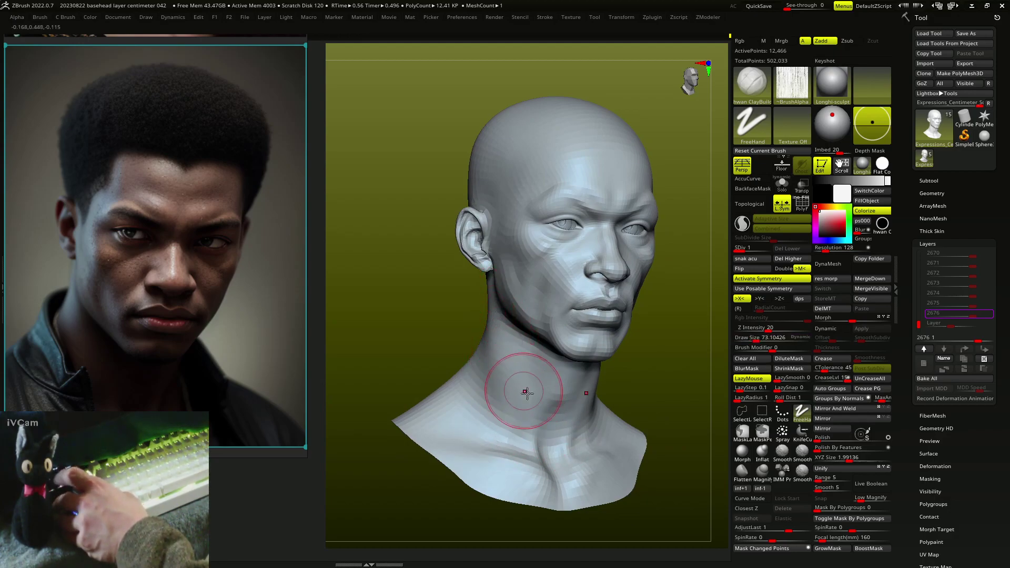
right_drag(525, 387, 542, 211)
drag(544, 294, 530, 241)
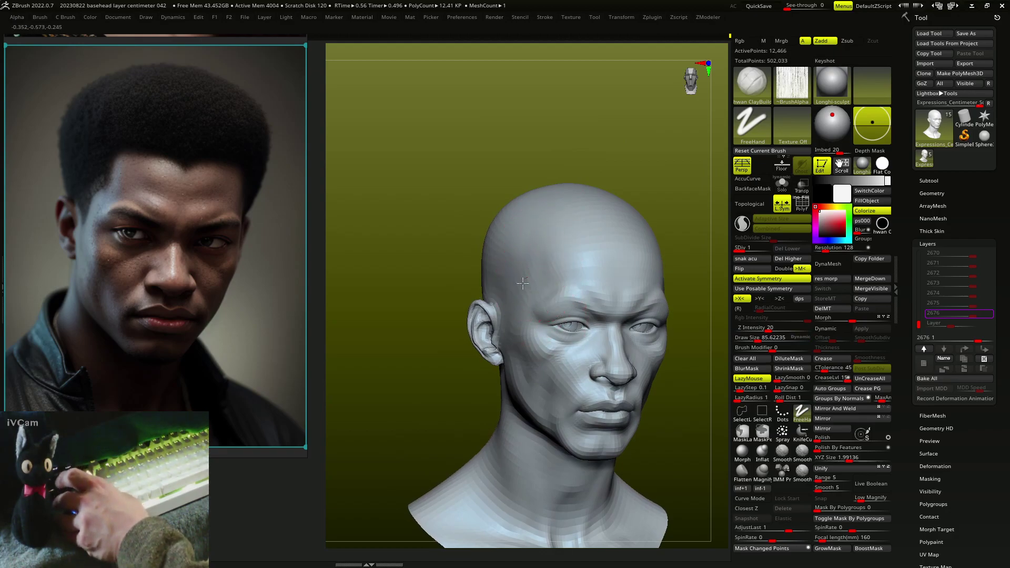
drag(523, 284, 531, 280)
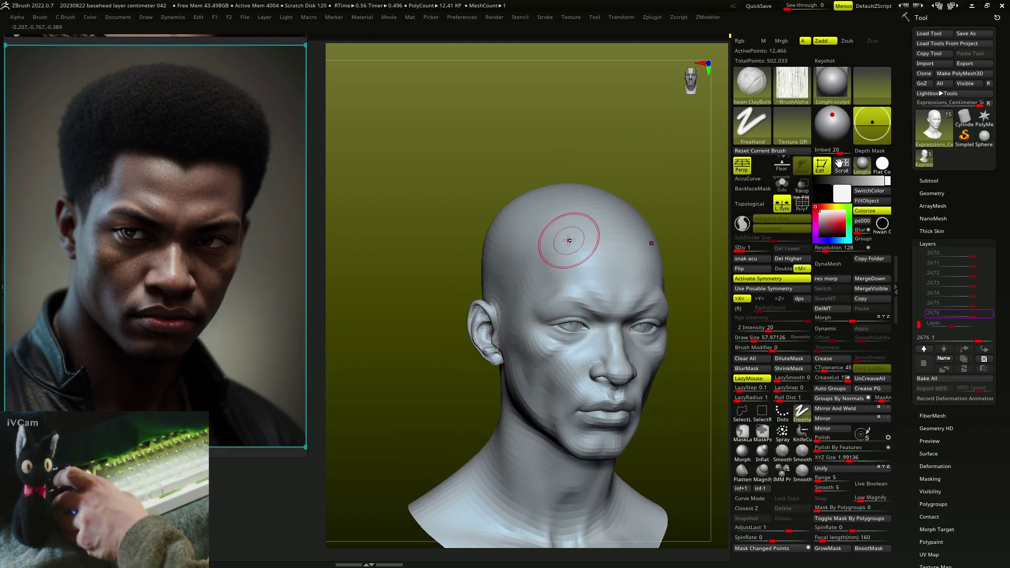
drag(570, 232, 597, 249)
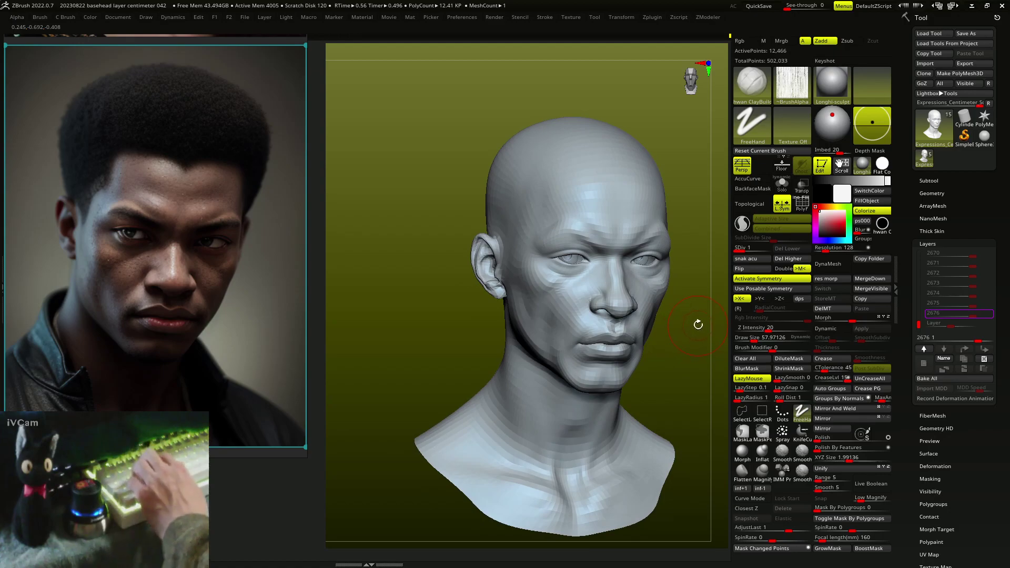
Refine the left eye and lips with the brush at about 99, then frame the whole head.
scroll(626, 253, up, 2)
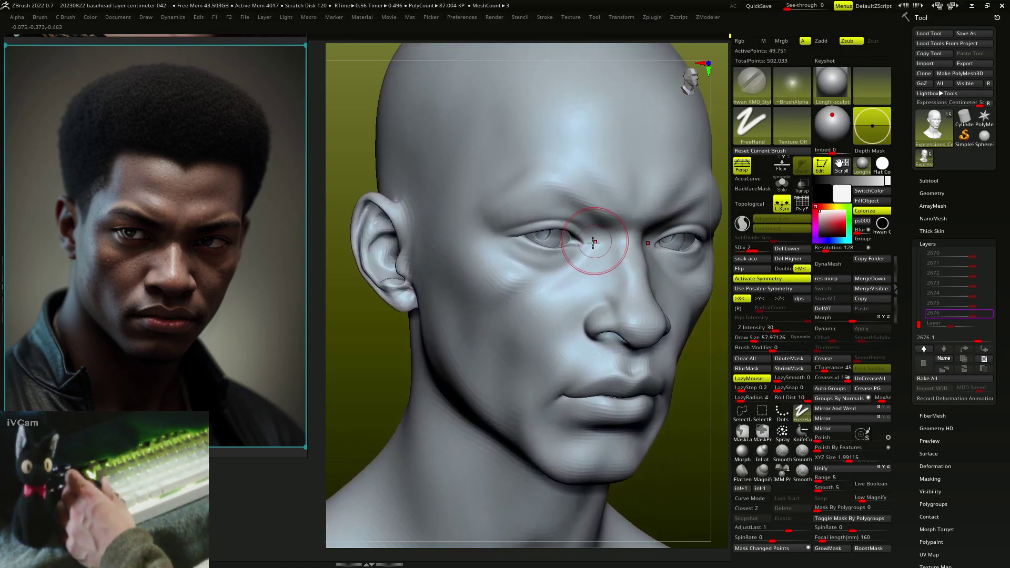
scroll(594, 263, up, 3)
scroll(582, 281, up, 2)
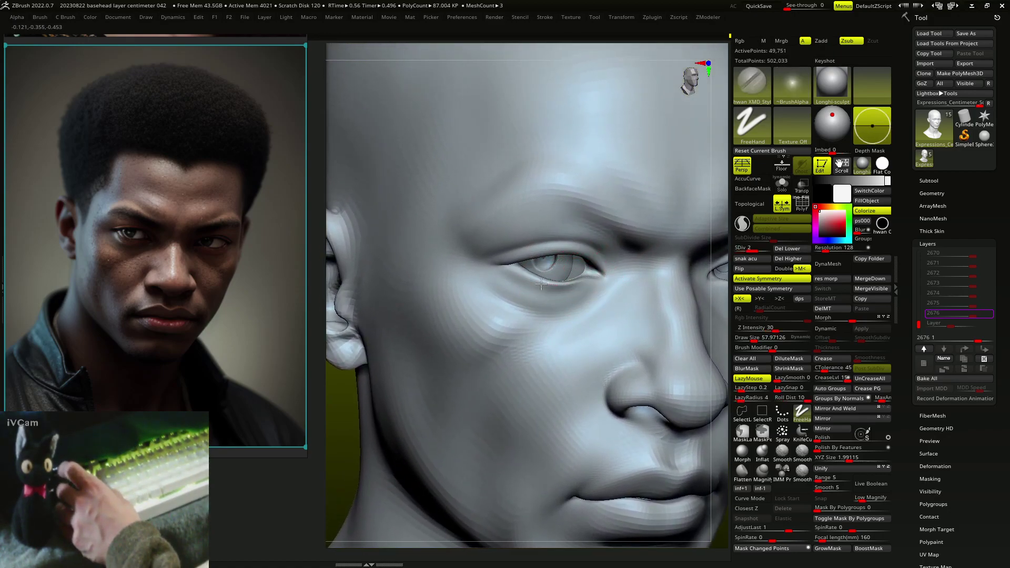
scroll(512, 268, up, 2)
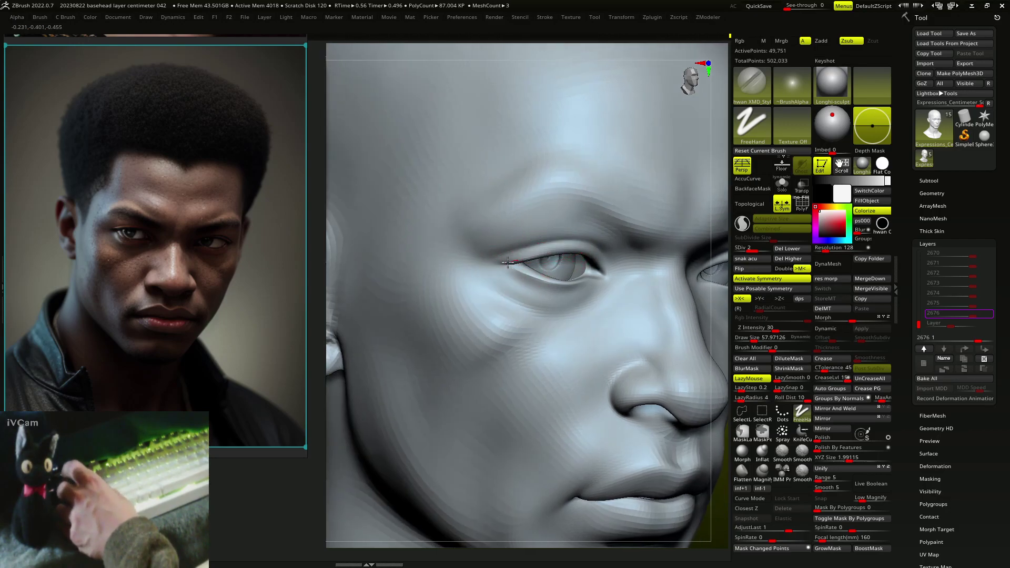
scroll(508, 267, up, 2)
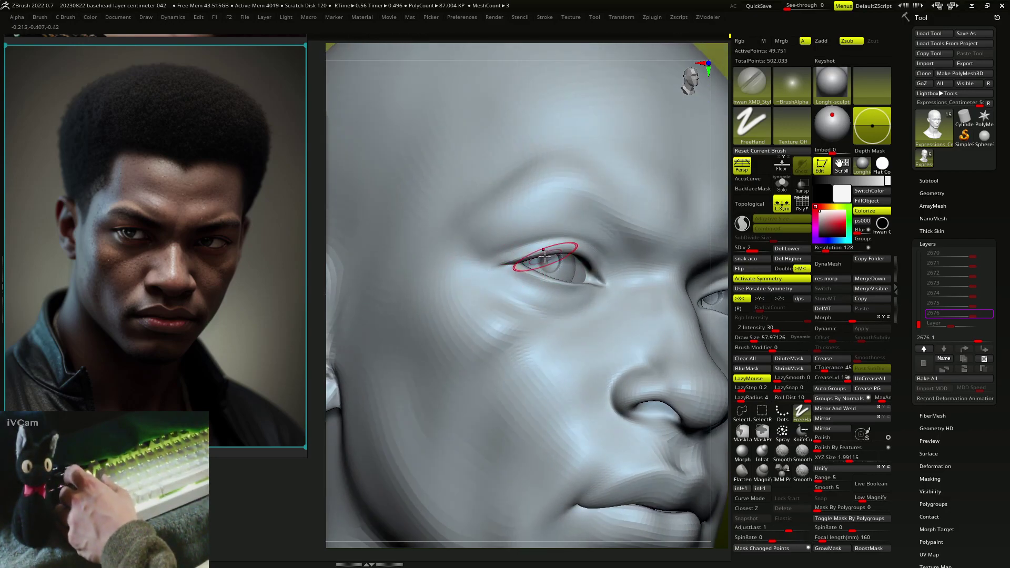
key(s)
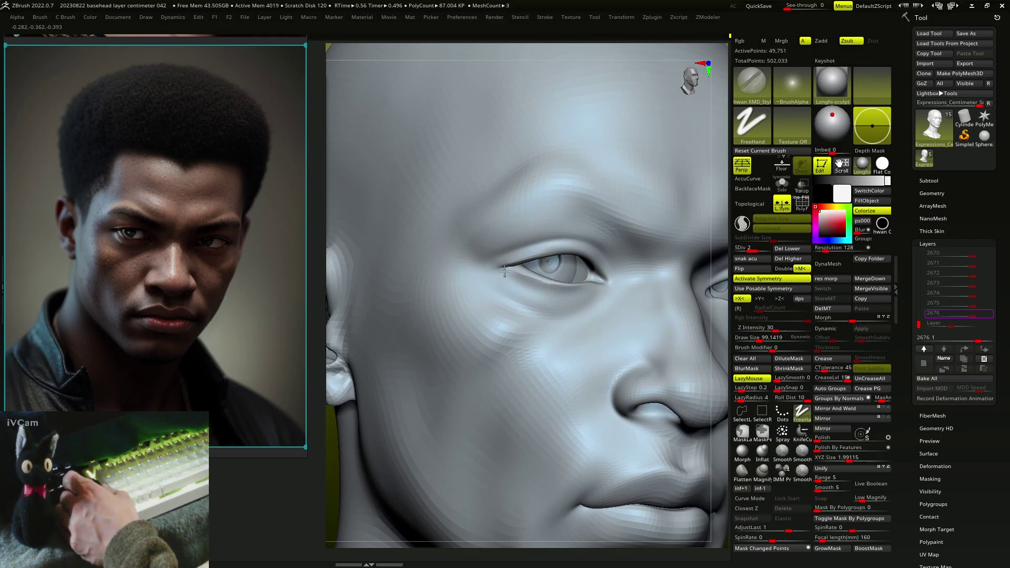
scroll(505, 273, down, 2)
scroll(511, 287, down, 1)
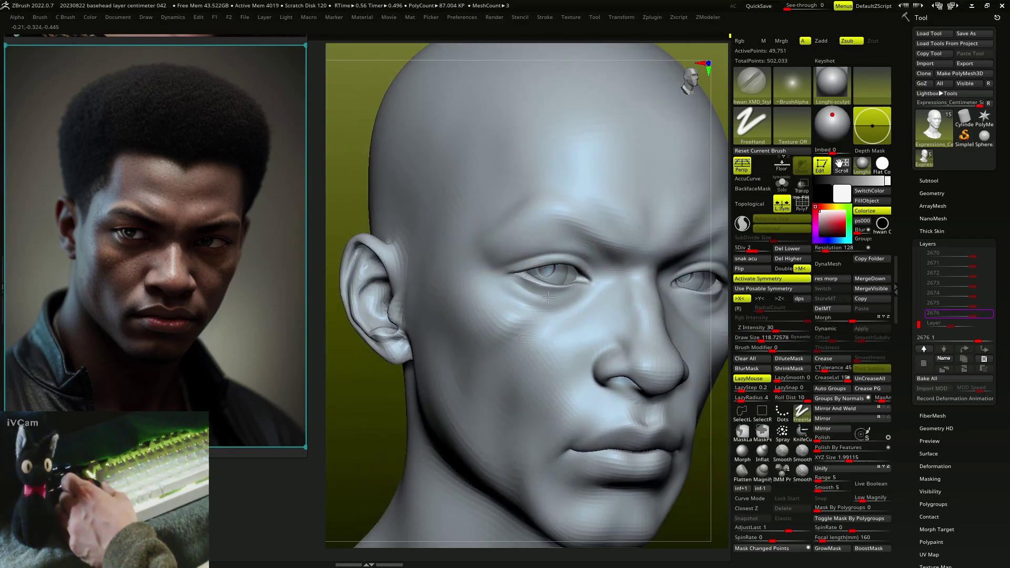
mouse_move(578, 284)
right_down()
mouse_move(555, 314)
mouse_move(532, 271)
mouse_move(542, 270)
mouse_move(507, 341)
mouse_move(548, 300)
mouse_move(655, 294)
mouse_move(614, 300)
right_up()
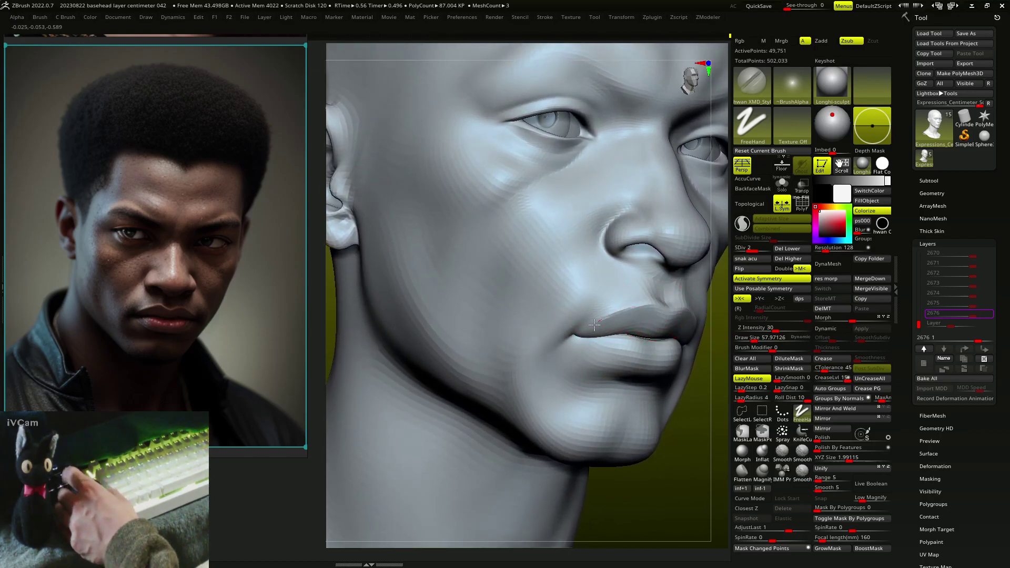
right_drag(665, 310, 563, 289)
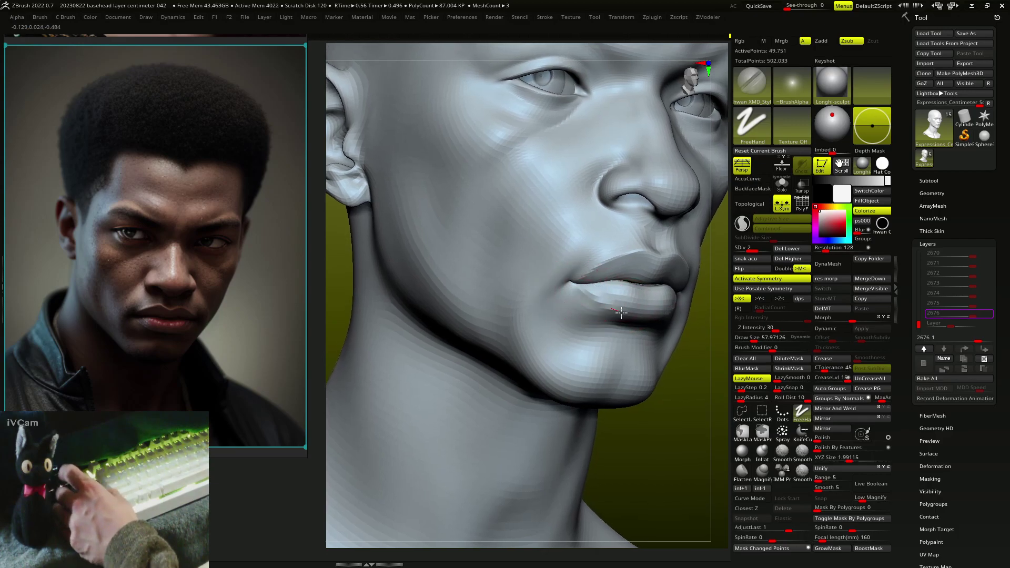
mouse_move(668, 309)
right_down()
mouse_move(638, 293)
mouse_move(617, 260)
mouse_move(575, 293)
mouse_move(667, 294)
right_up()
key(f)
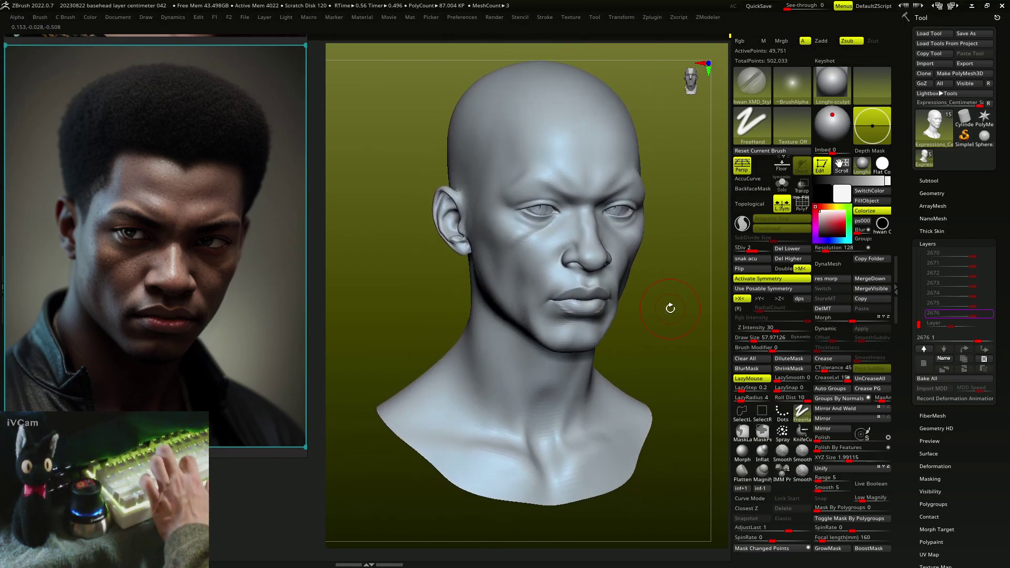
Select the ZBGs_quick_eye Dots brush and step up to subdivision level 3, angled toward the brow.
key(b)
key(d)
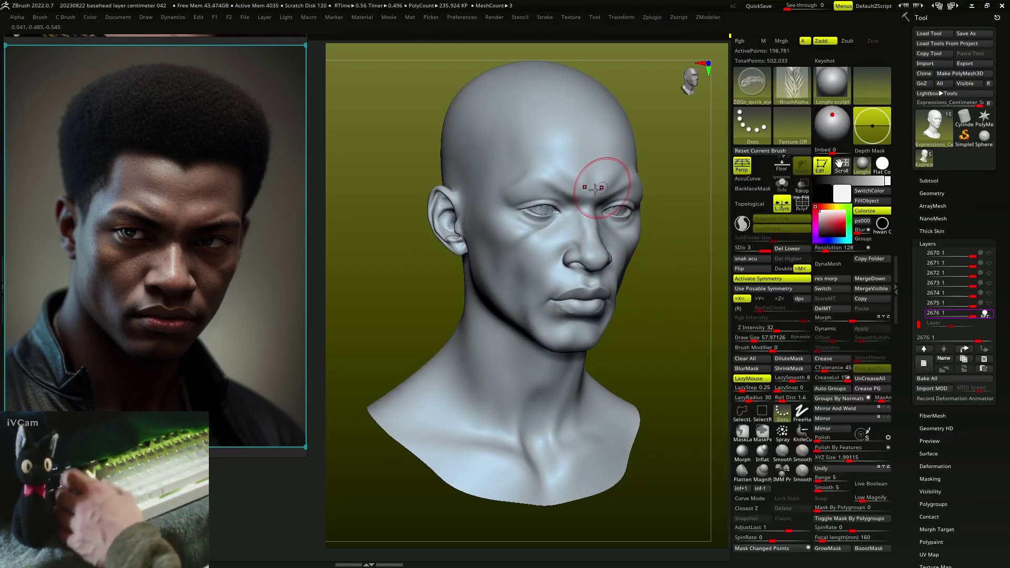
right_drag(595, 188, 573, 189)
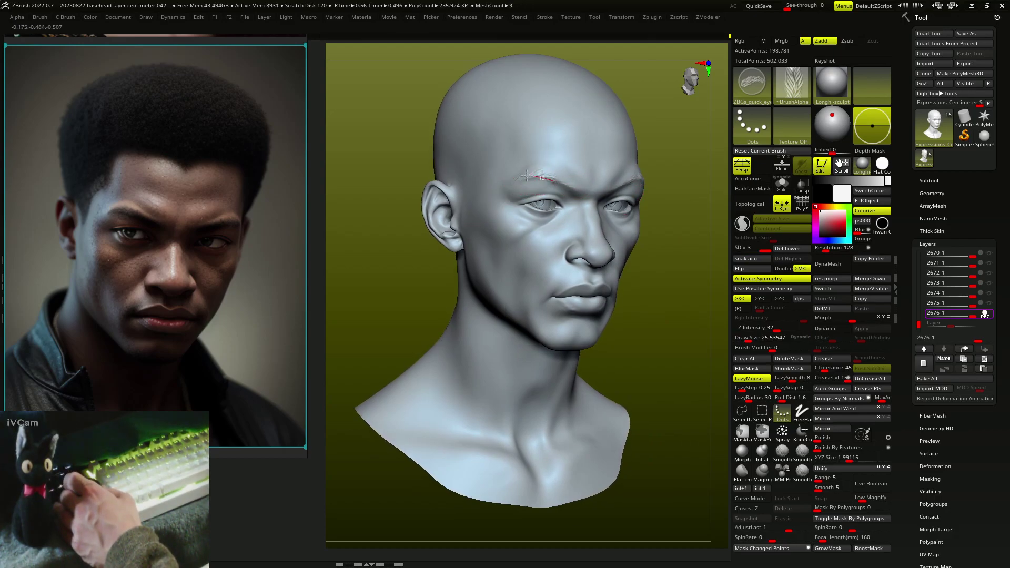
right_drag(527, 176, 638, 255)
Set the brush to carve inward (Zsub) at Draw Size about 36, turning the head near-frontal.
key(s)
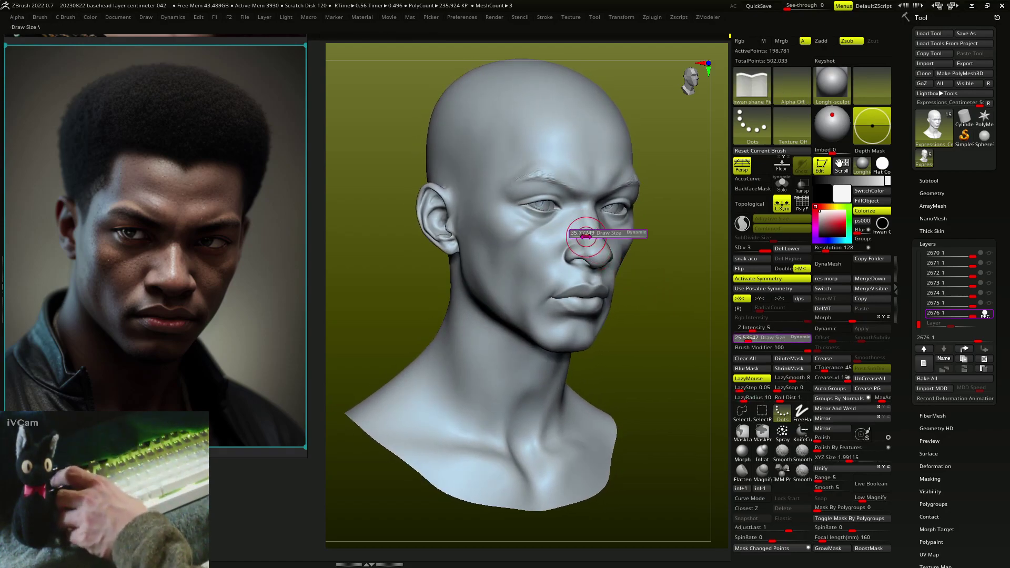
drag(586, 237, 586, 237)
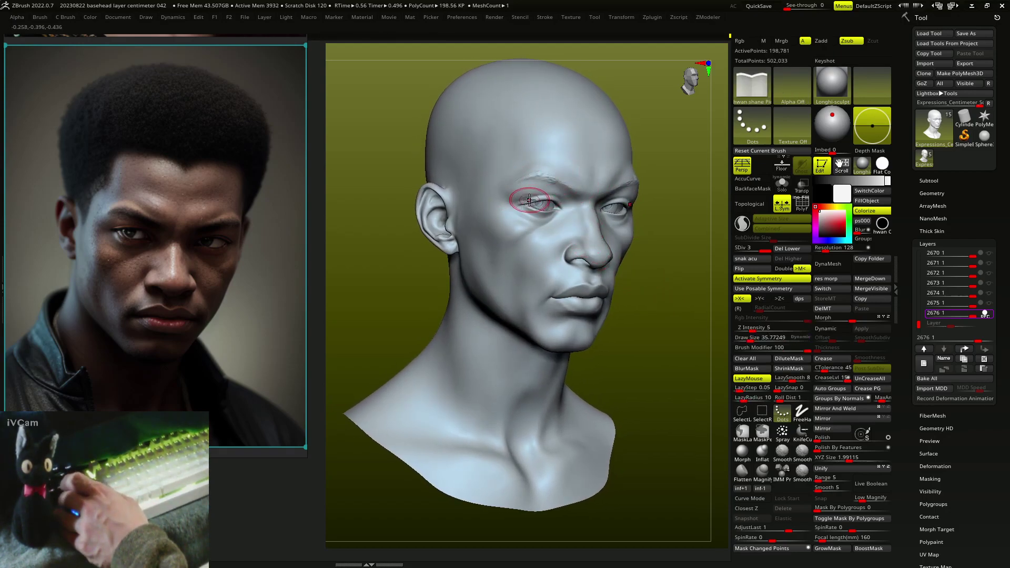
mouse_move(530, 201)
right_down()
mouse_move(551, 192)
mouse_move(532, 235)
mouse_move(547, 299)
mouse_move(583, 280)
mouse_move(555, 337)
mouse_move(579, 226)
mouse_move(592, 224)
mouse_move(570, 162)
mouse_move(521, 239)
right_up()
mouse_move(519, 170)
right_down()
mouse_move(480, 210)
mouse_move(497, 309)
mouse_move(494, 254)
mouse_move(530, 304)
mouse_move(539, 397)
right_up()
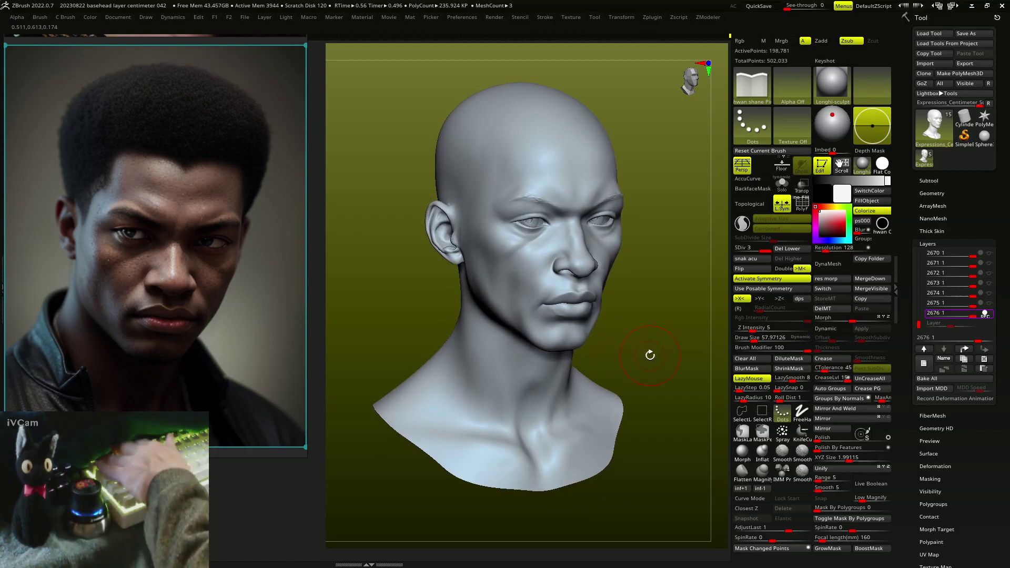
mouse_move(649, 354)
right_down()
mouse_move(670, 416)
mouse_move(709, 314)
mouse_move(726, 326)
right_up()
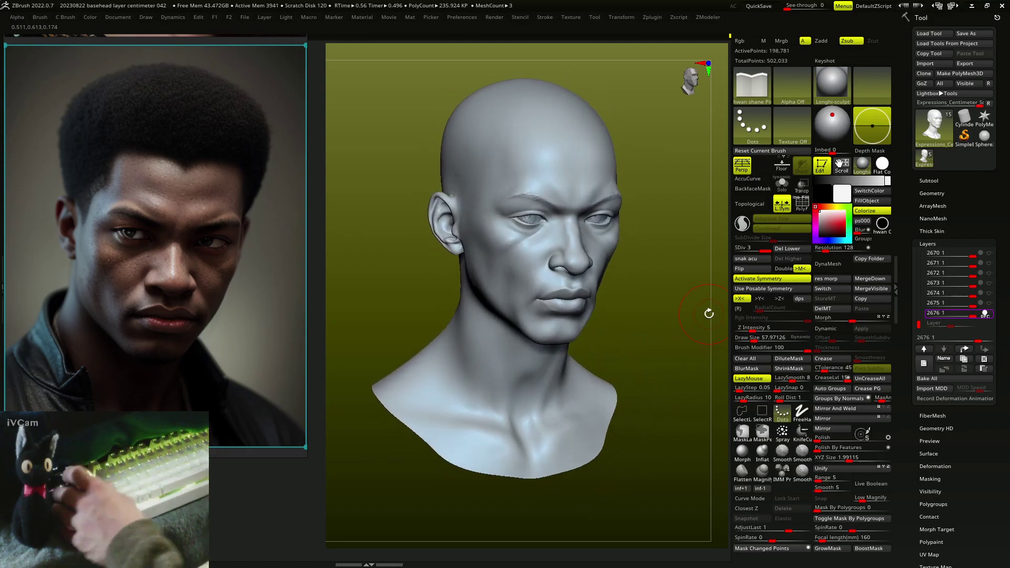